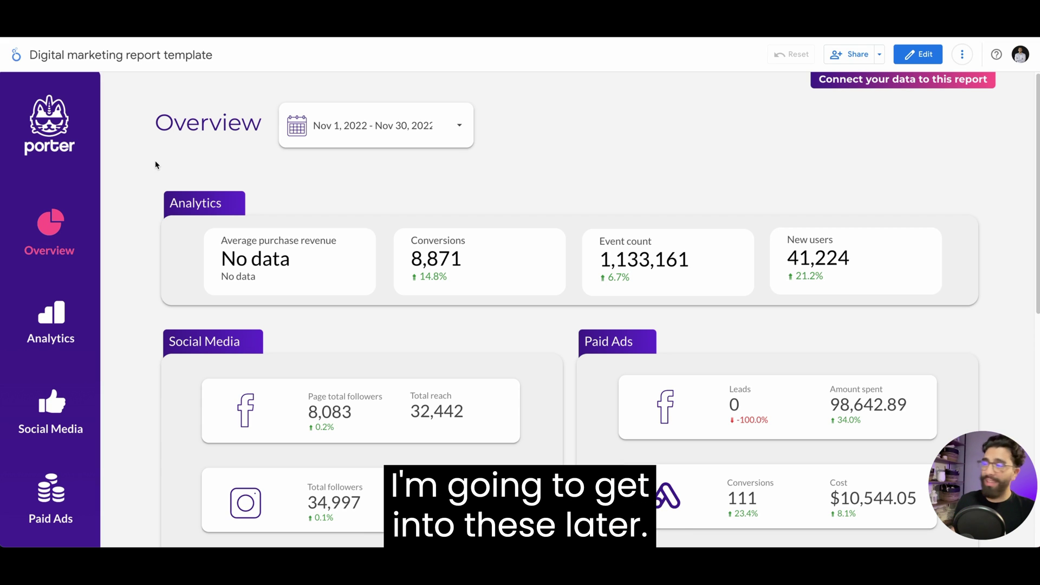
Scroll down the Overview page to the SEO section showing 15,201 clicks and 624,527 impressions
scroll(69, 215, down, 1)
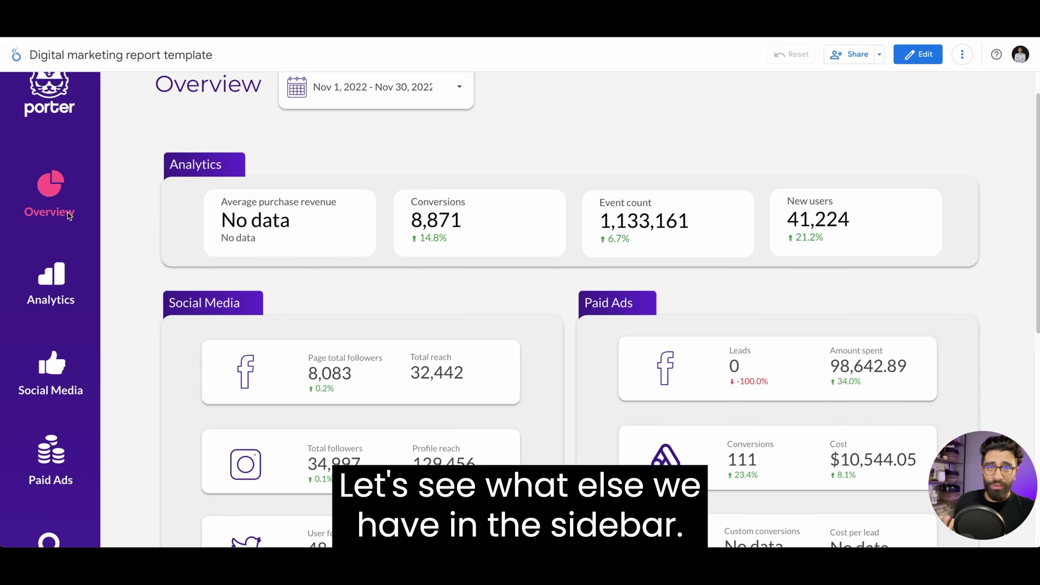
scroll(69, 215, down, 1)
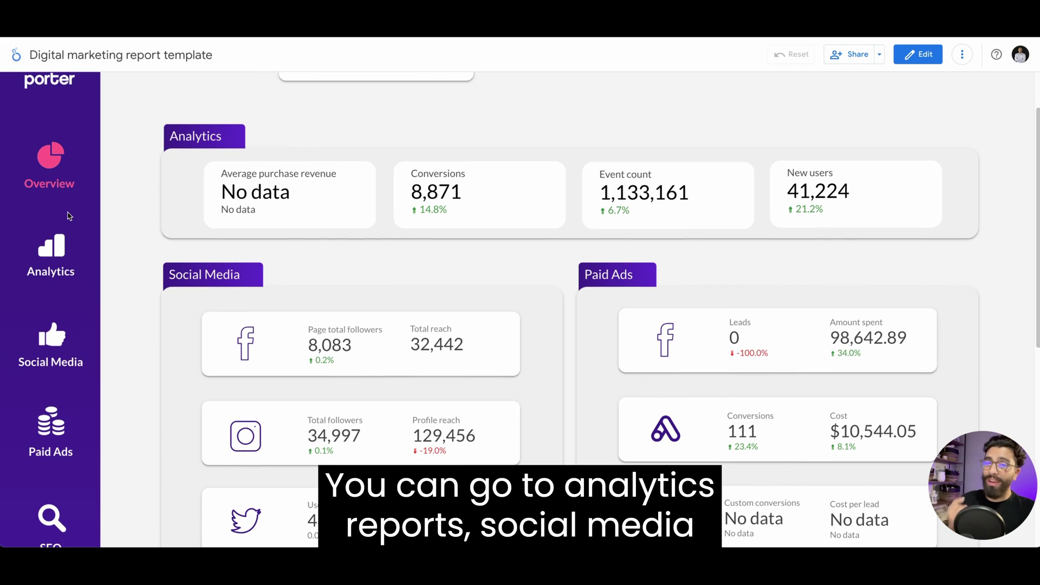
scroll(51, 255, down, 1)
scroll(56, 299, down, 1)
scroll(59, 346, down, 1)
scroll(63, 383, down, 1)
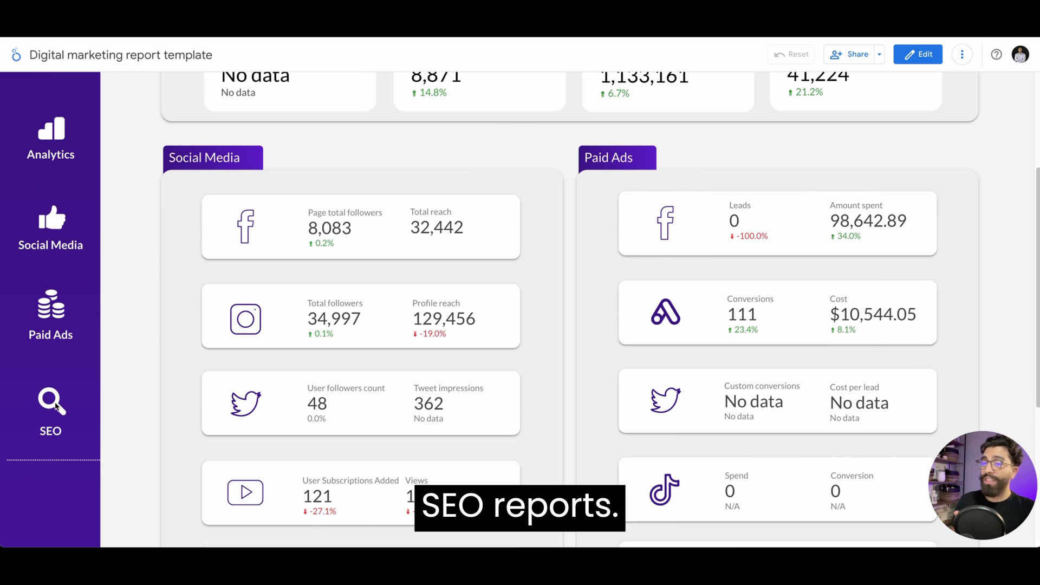
scroll(56, 406, down, 3)
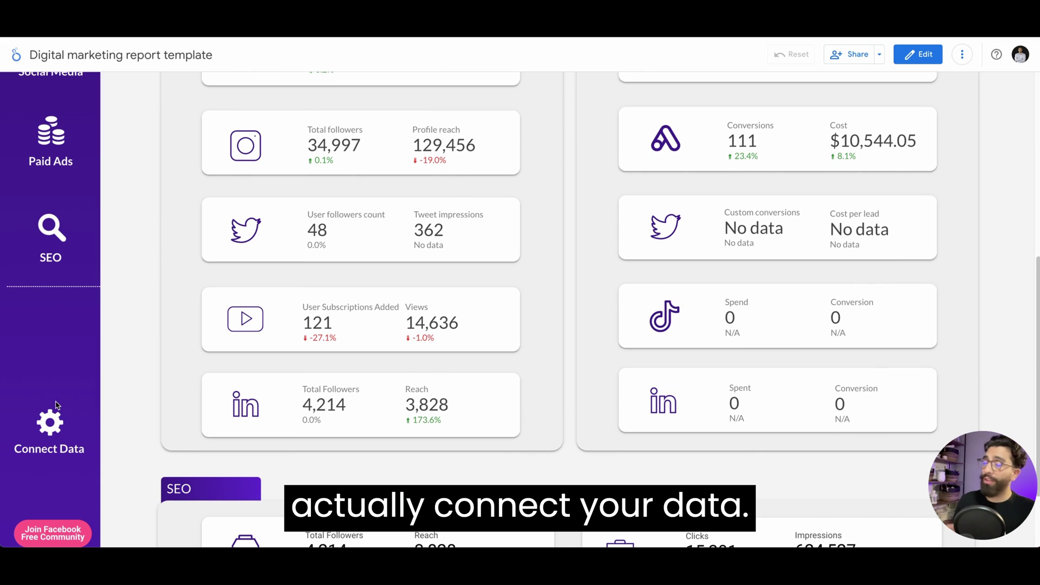
scroll(57, 405, down, 1)
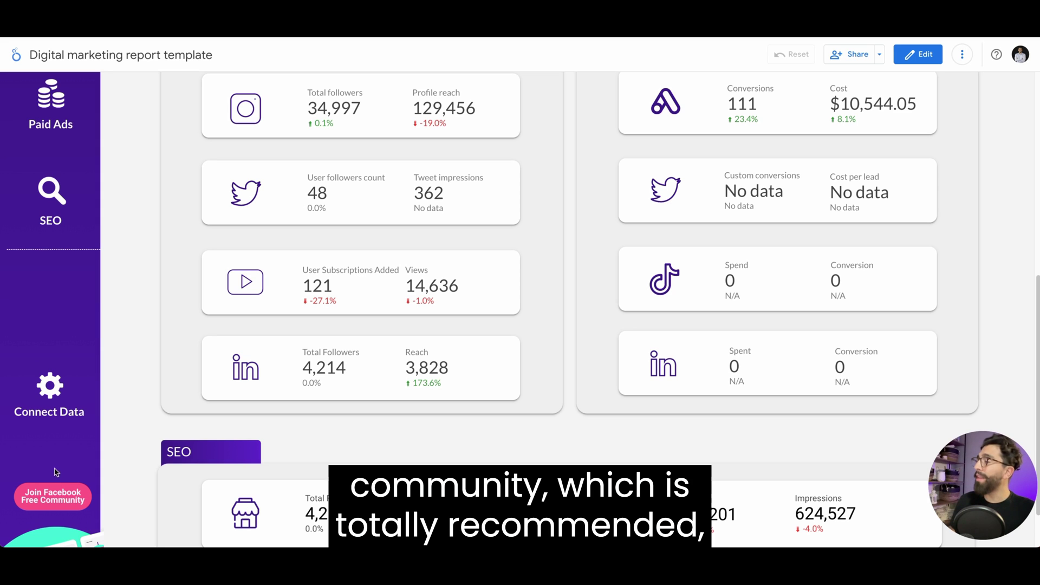
scroll(52, 447, up, 5)
scroll(52, 446, up, 5)
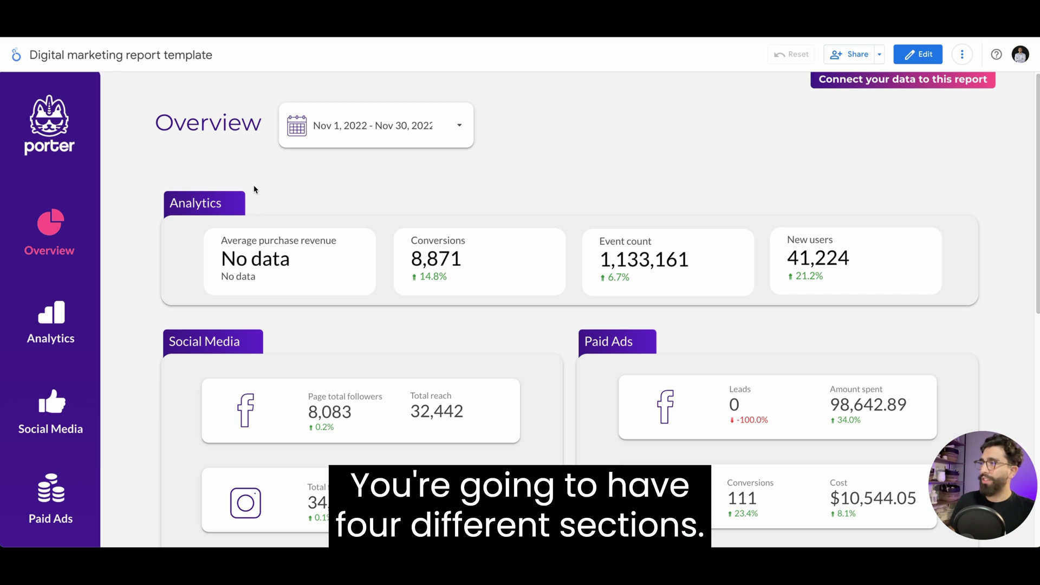
scroll(270, 224, down, 3)
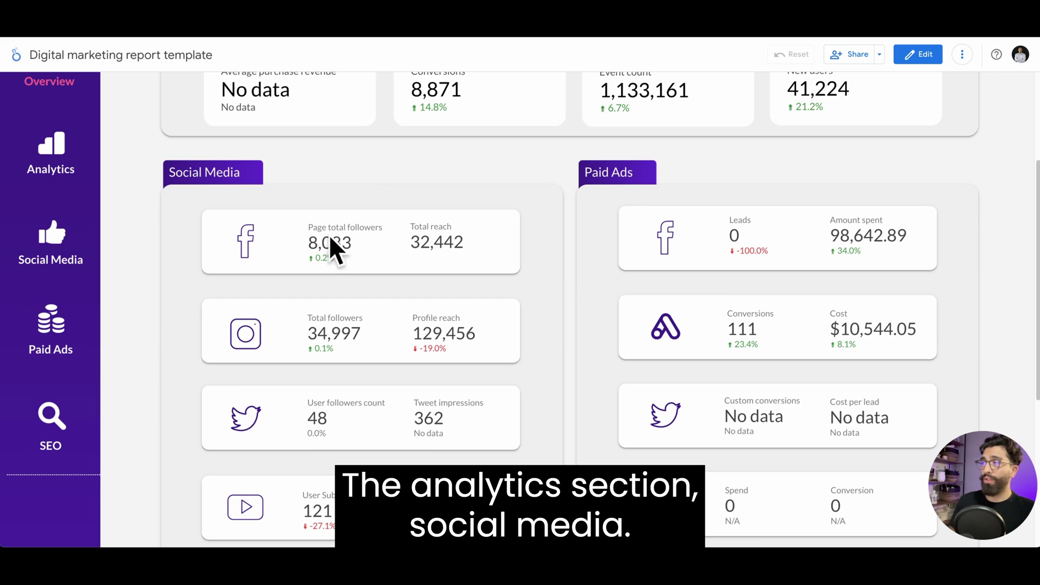
scroll(694, 217, down, 5)
scroll(691, 223, down, 1)
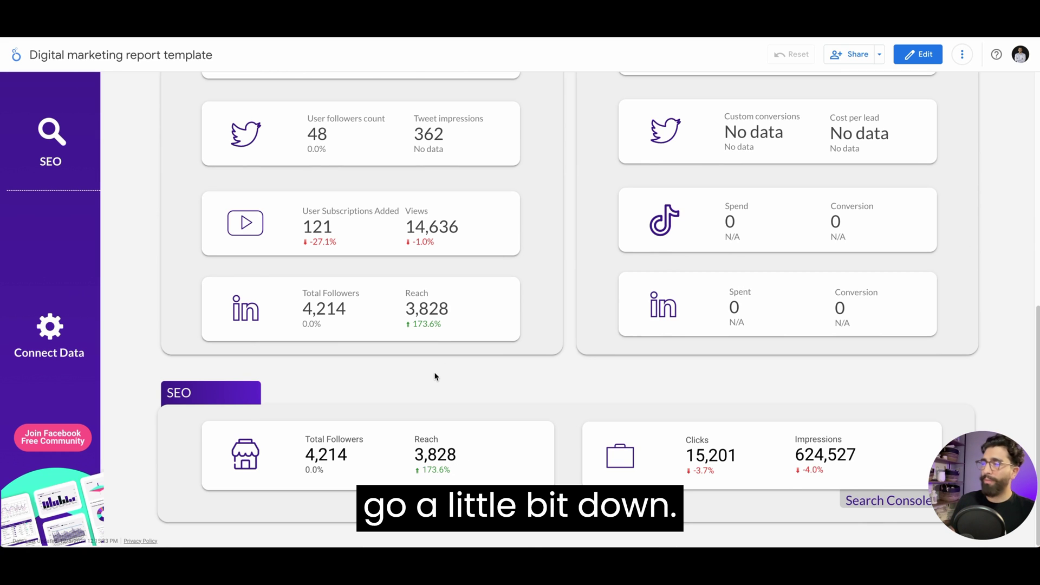
scroll(435, 377, up, 8)
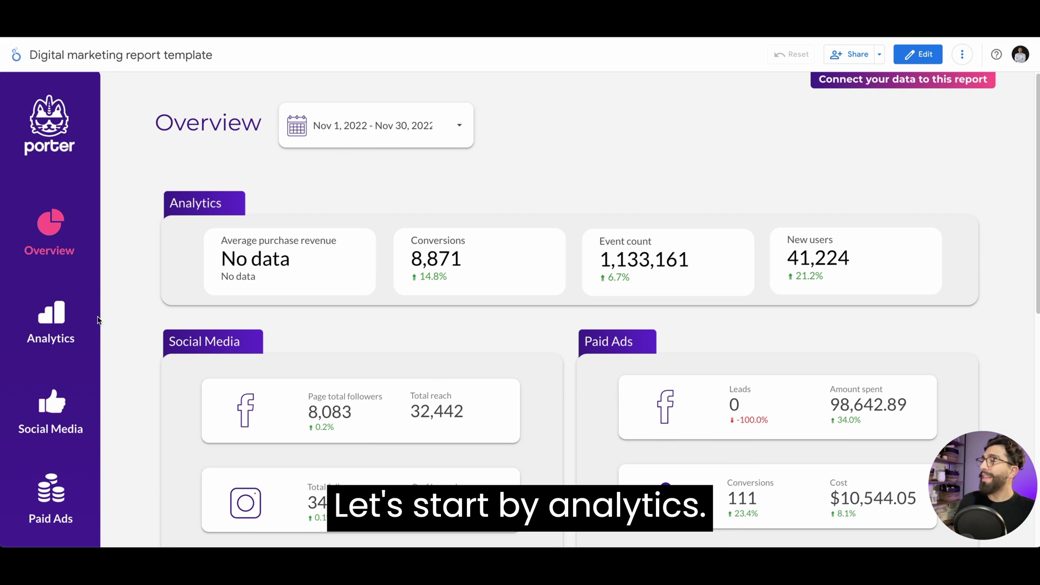
Switch to the Analytics section and scroll through its overview page
click(65, 318)
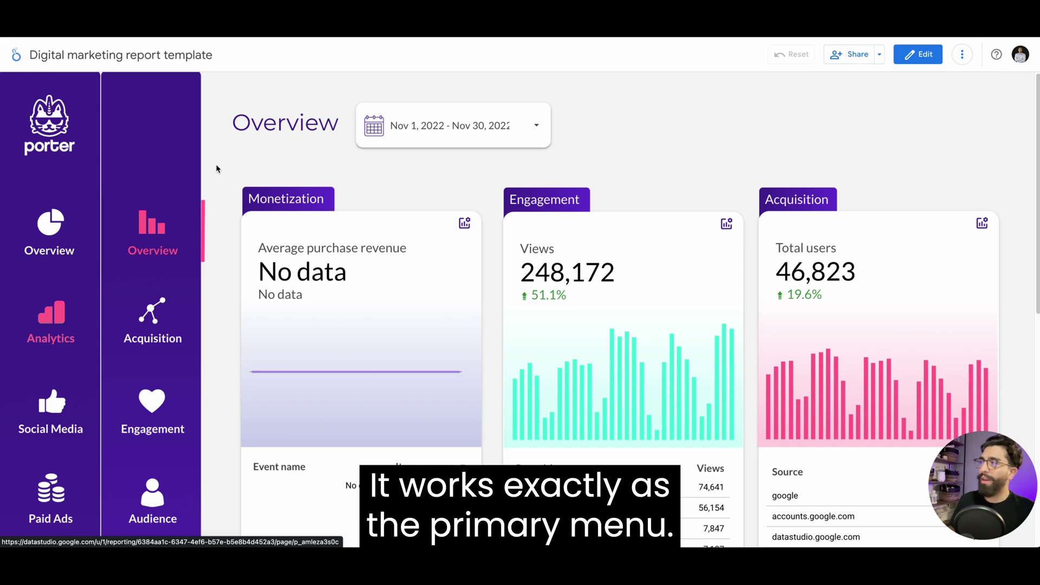
scroll(216, 169, down, 1)
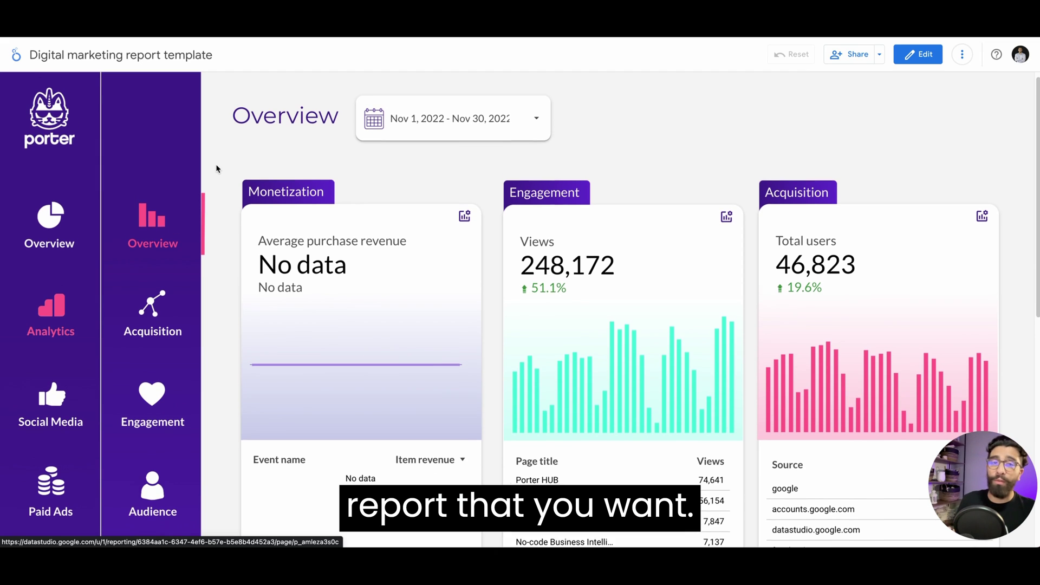
scroll(216, 169, up, 1)
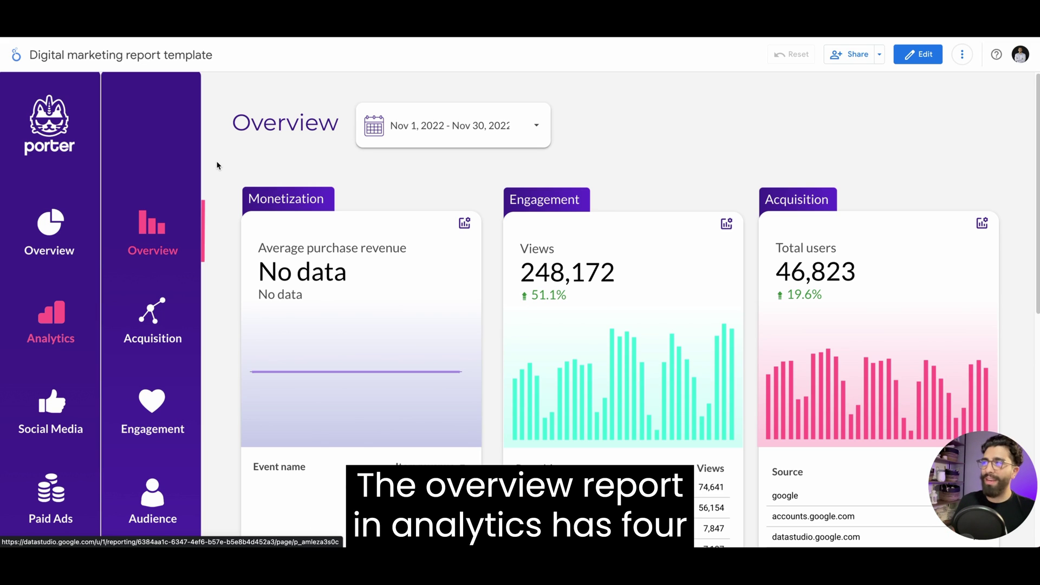
scroll(217, 165, down, 1)
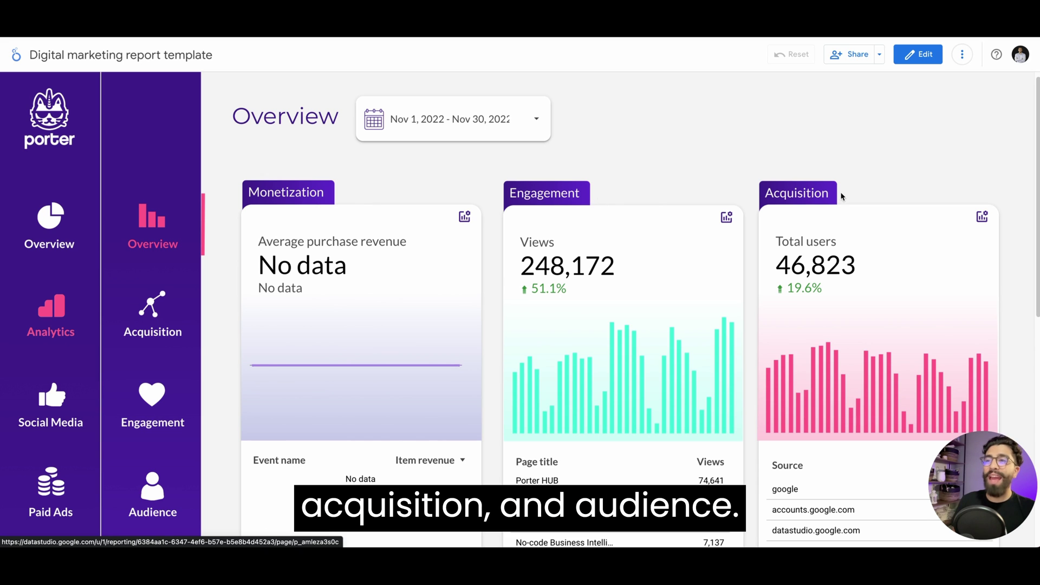
scroll(654, 204, down, 7)
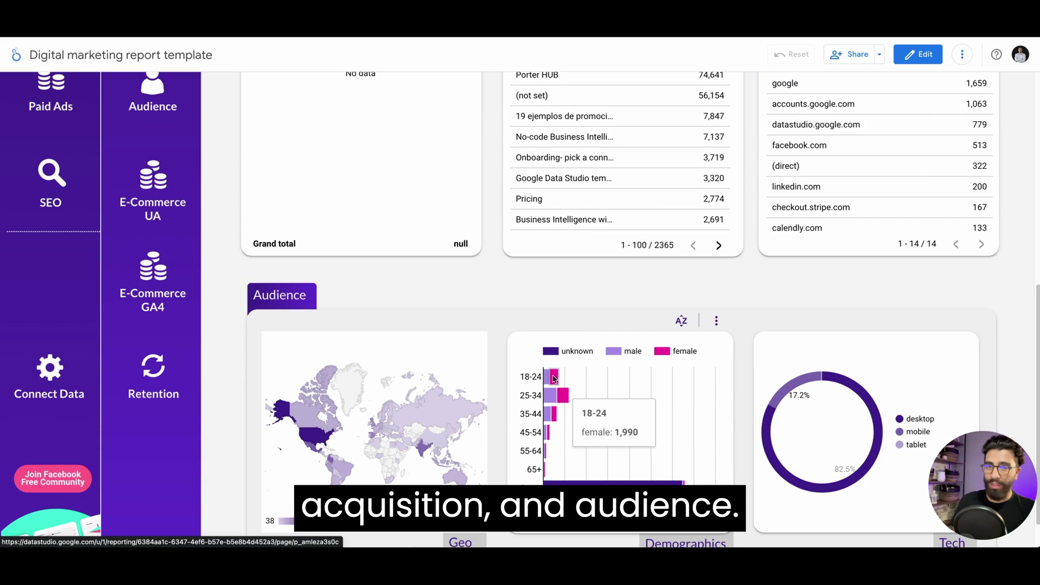
scroll(549, 379, up, 8)
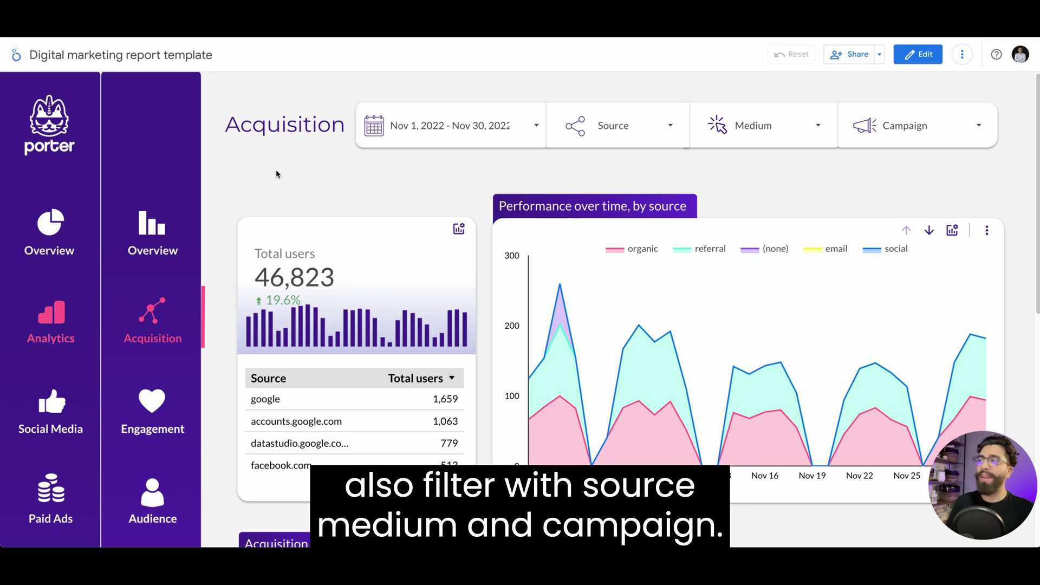
Scroll through the Acquisition page's filters and performance-by-source chart
scroll(276, 174, down, 1)
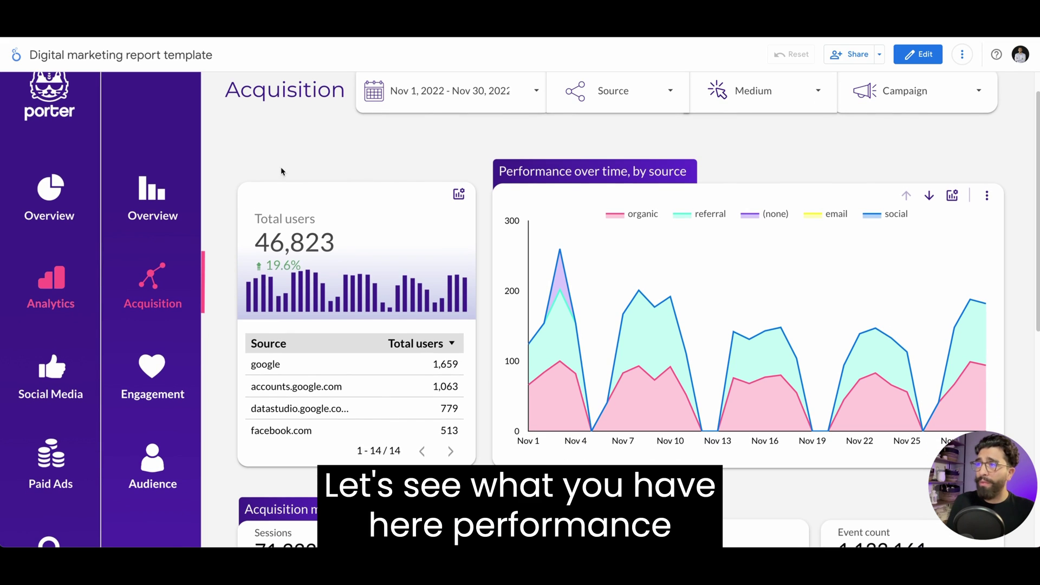
scroll(595, 200, down, 1)
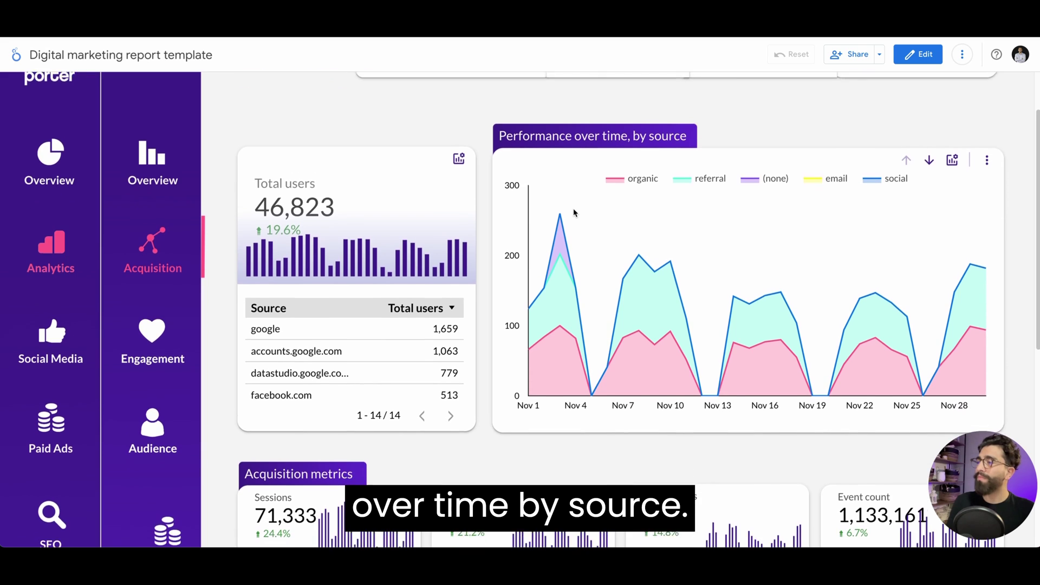
scroll(574, 211, down, 4)
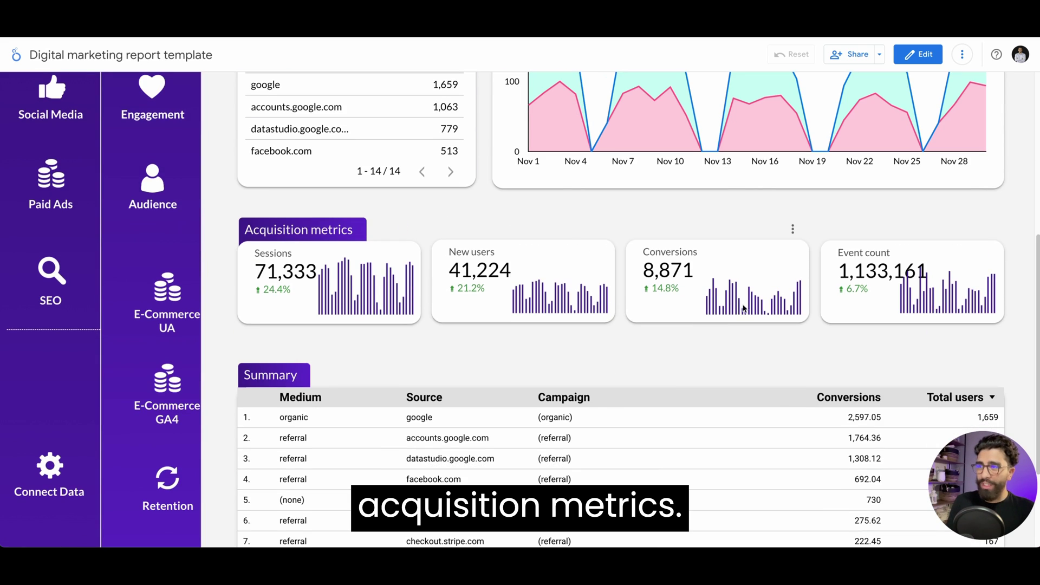
scroll(536, 214, down, 2)
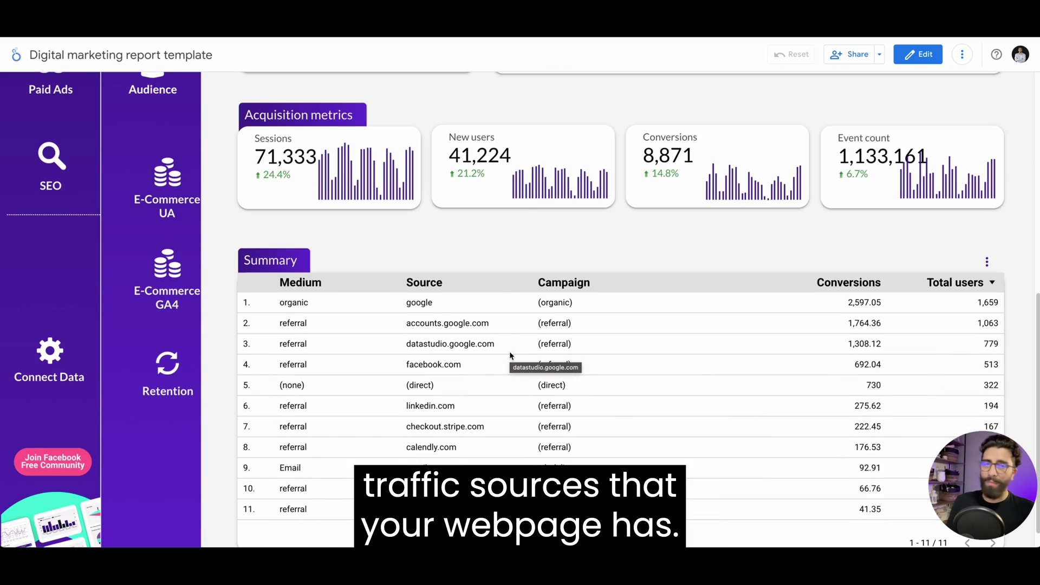
scroll(509, 356, up, 6)
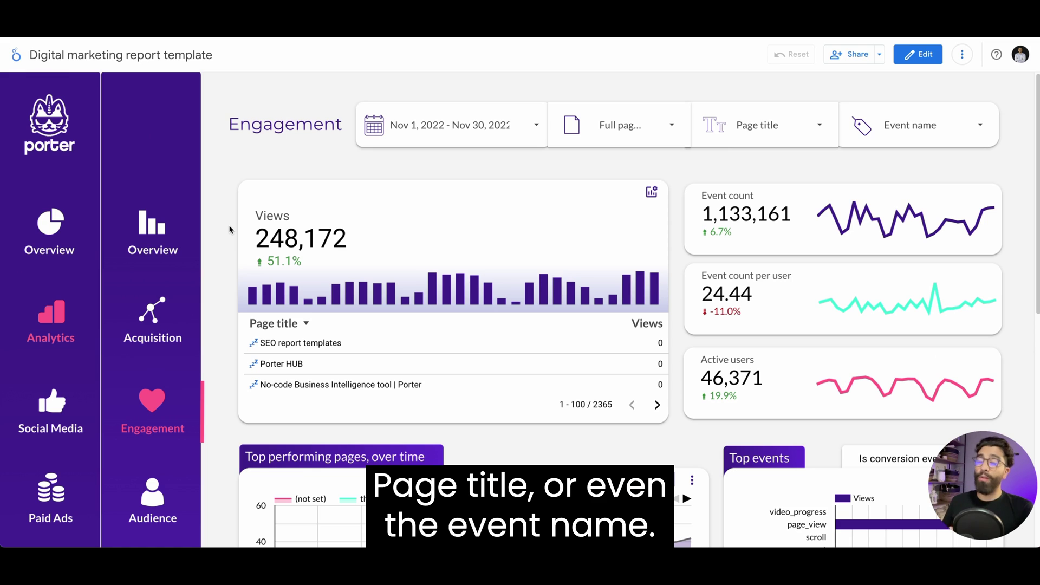
scroll(230, 229, down, 1)
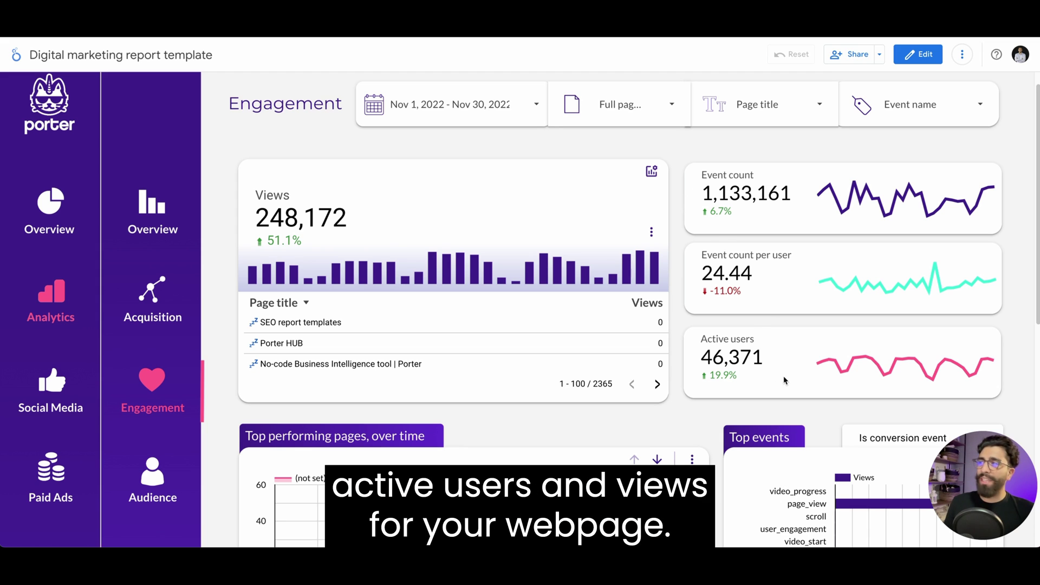
scroll(362, 208, down, 4)
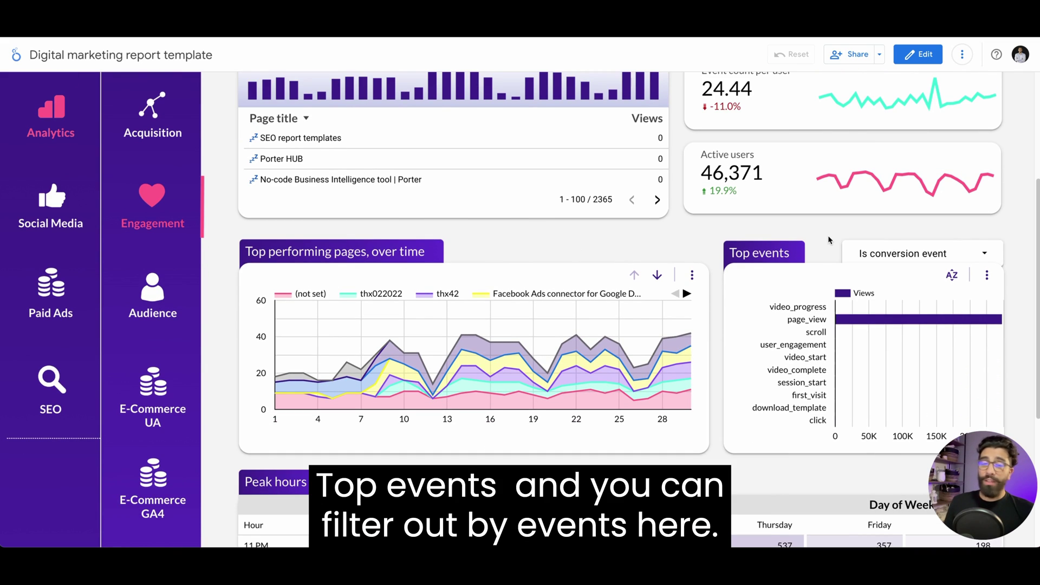
click(851, 244)
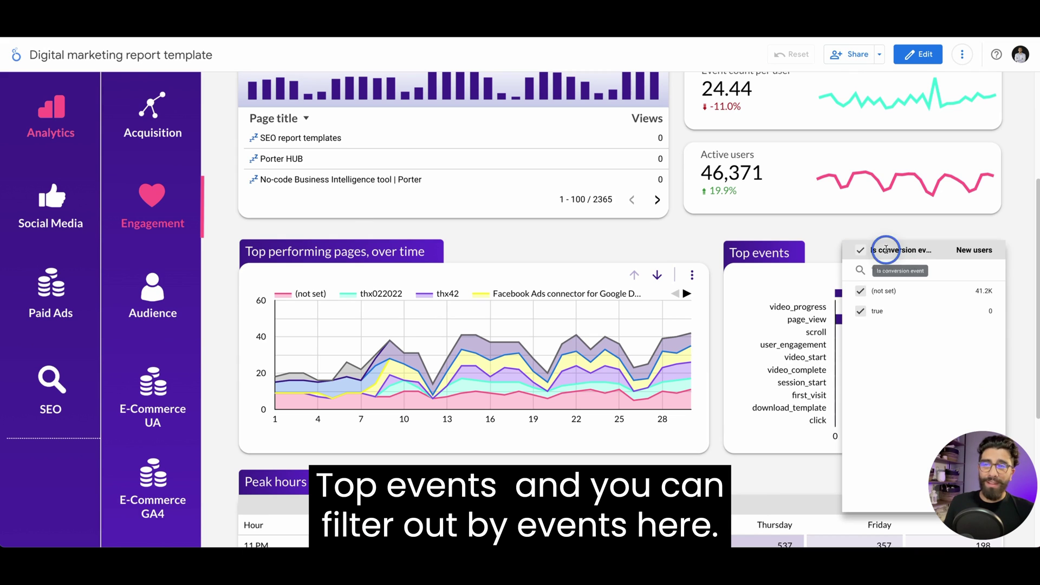
scroll(686, 226, down, 5)
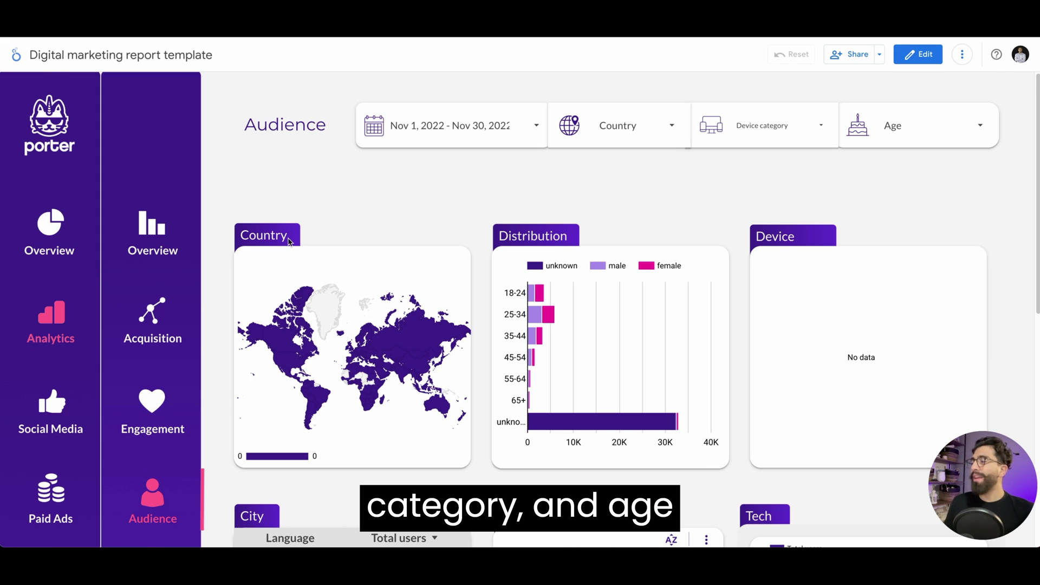
Scroll through the Audience page's country, distribution, city, language and tech breakdowns
scroll(568, 201, down, 1)
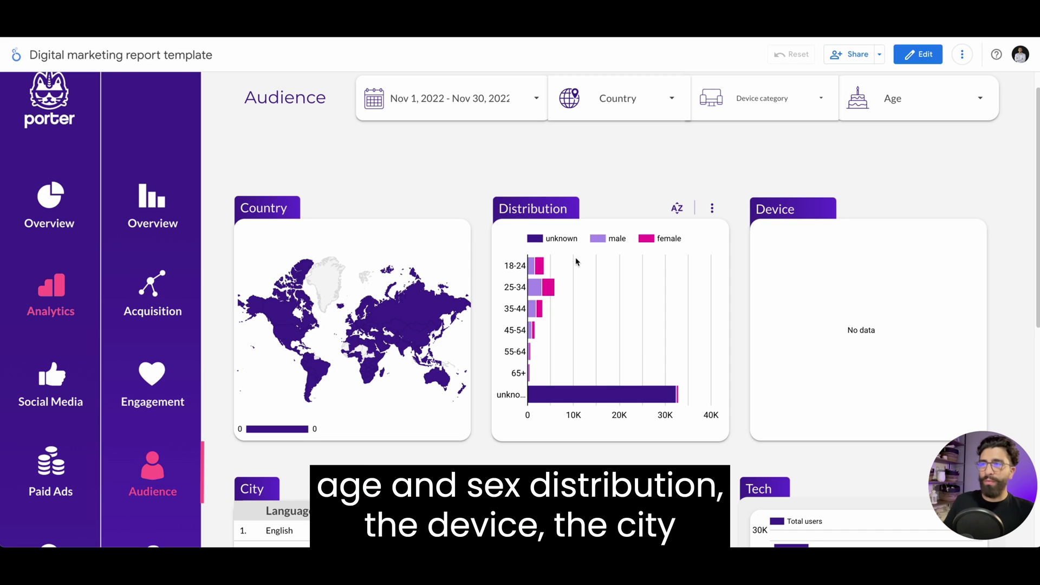
scroll(576, 262, down, 1)
scroll(576, 262, down, 5)
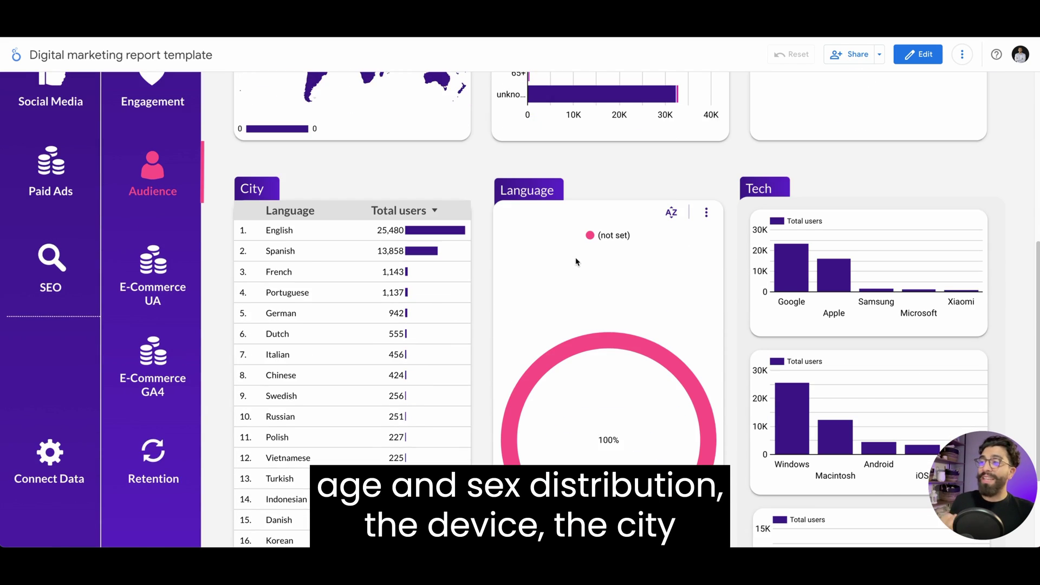
scroll(603, 252, up, 4)
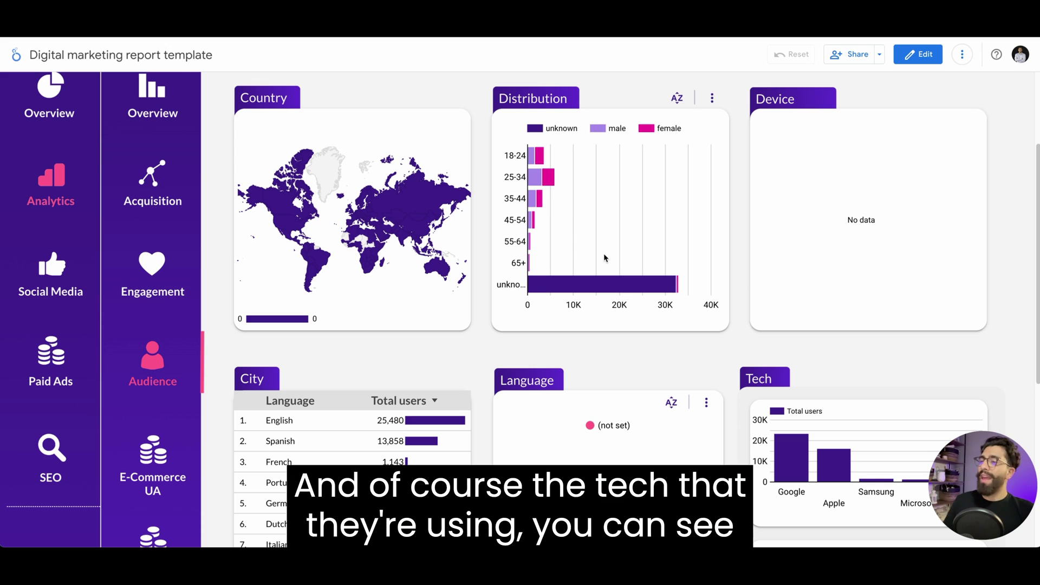
scroll(604, 253, down, 3)
scroll(604, 253, down, 3)
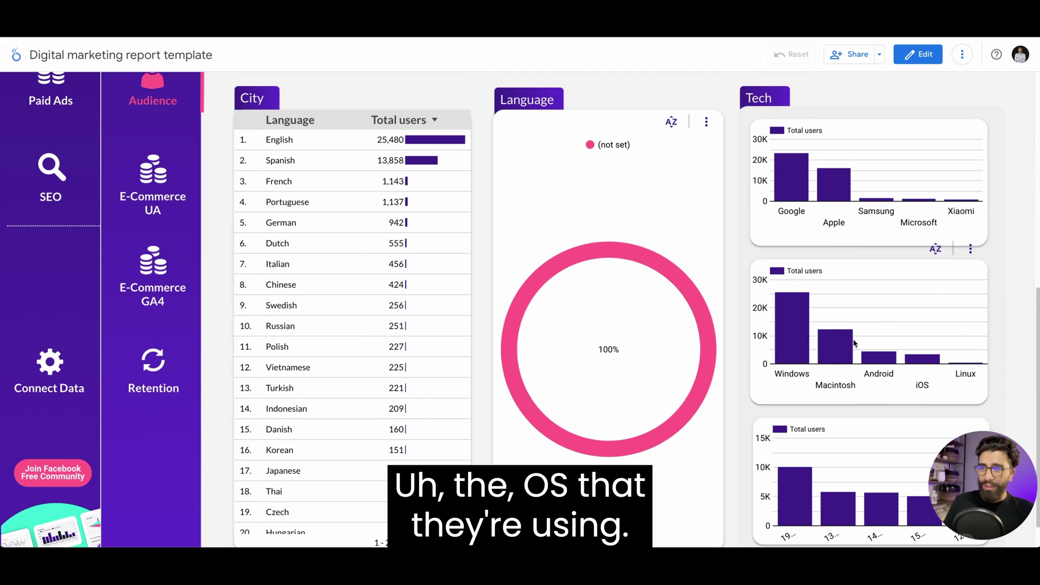
scroll(854, 342, down, 1)
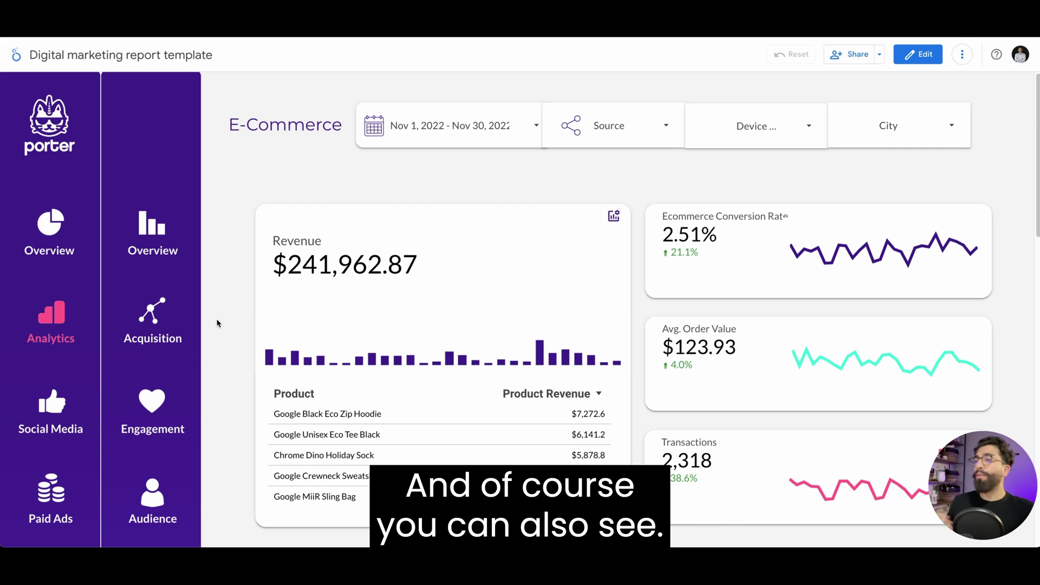
Scroll through the E-Commerce UA page showing $241,962.87 revenue with Source, Device and City filters
scroll(217, 324, down, 5)
scroll(217, 324, up, 5)
scroll(216, 323, down, 2)
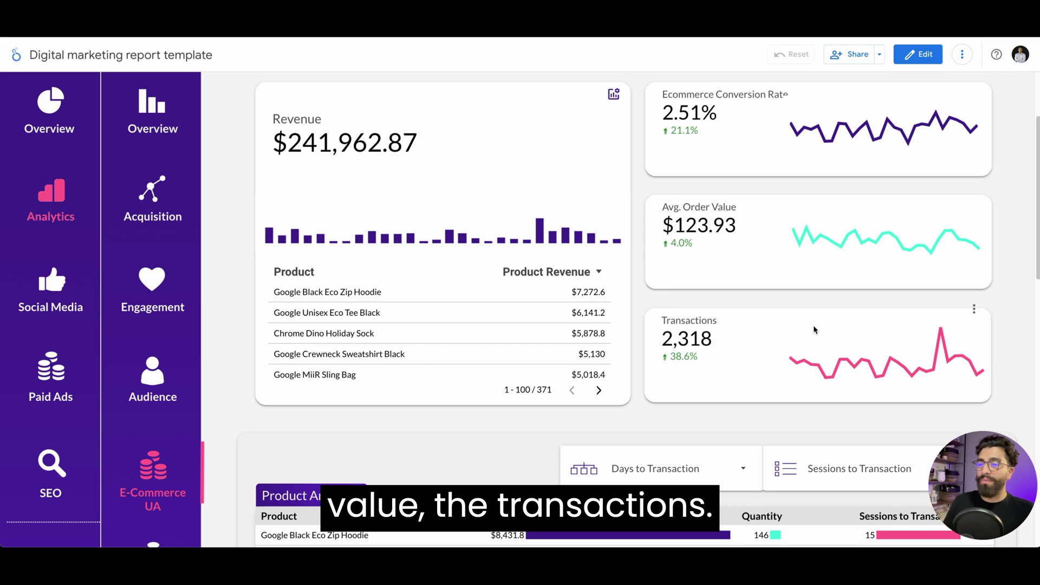
scroll(814, 325, down, 1)
scroll(814, 325, down, 3)
scroll(814, 325, down, 4)
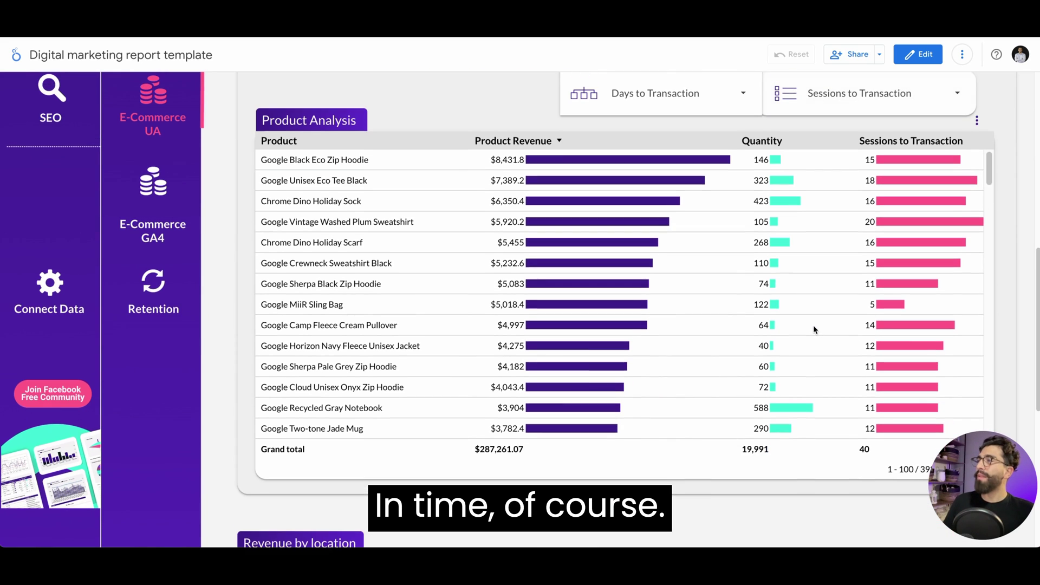
scroll(379, 195, up, 7)
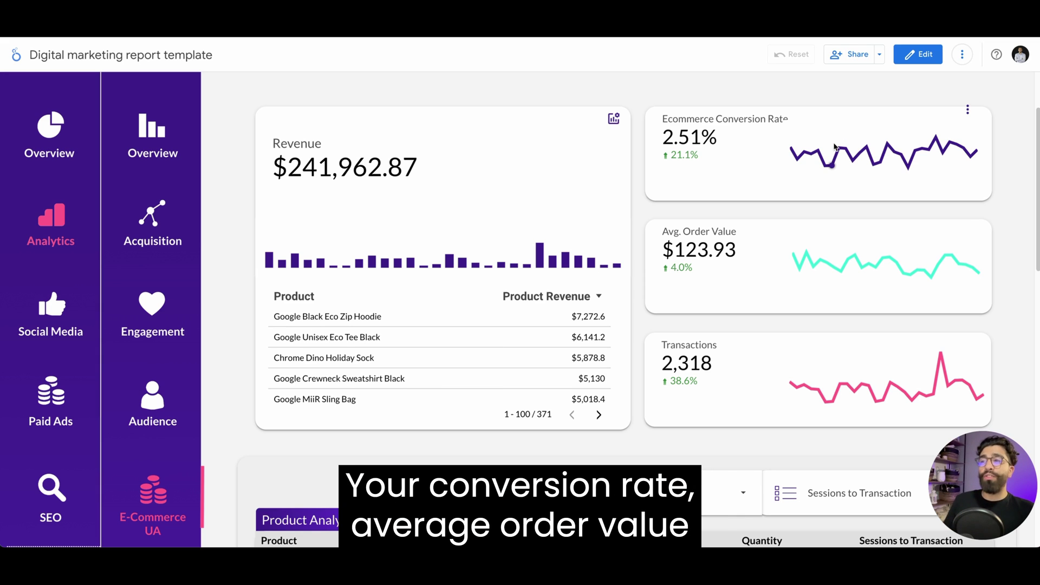
mouse_move(828, 376)
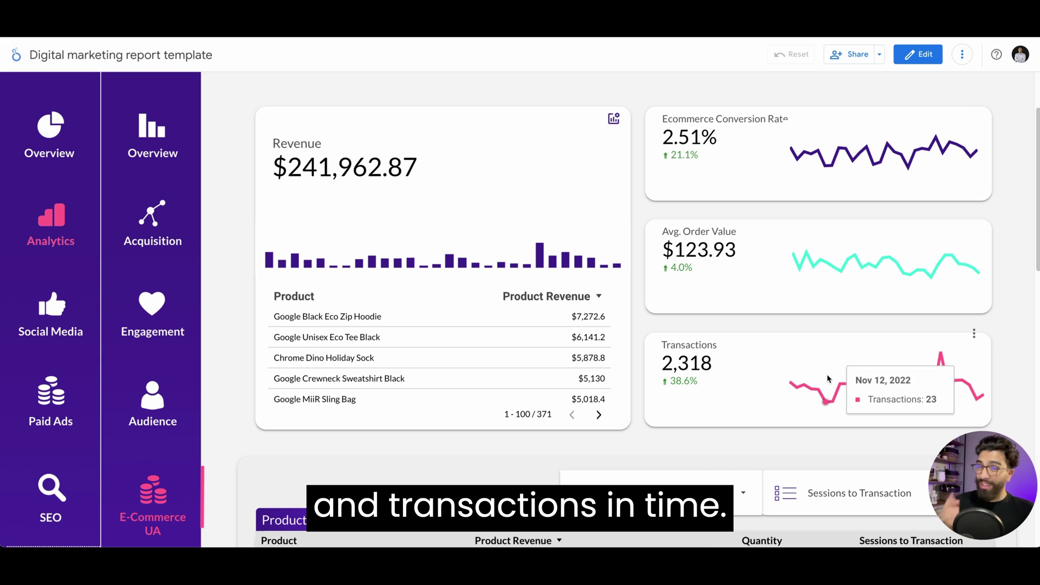
scroll(827, 373, down, 5)
scroll(636, 403, down, 3)
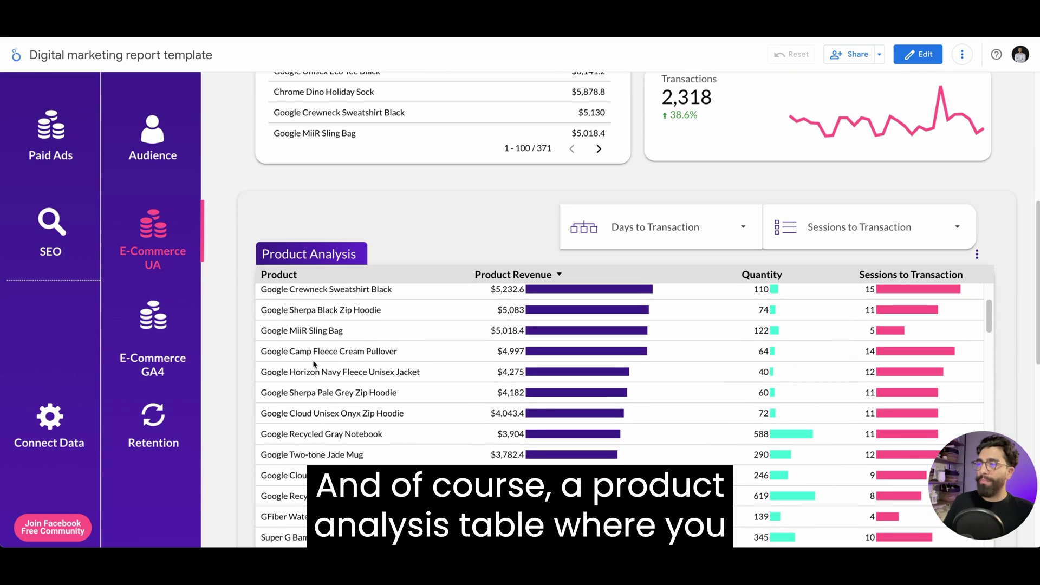
scroll(314, 365, up, 3)
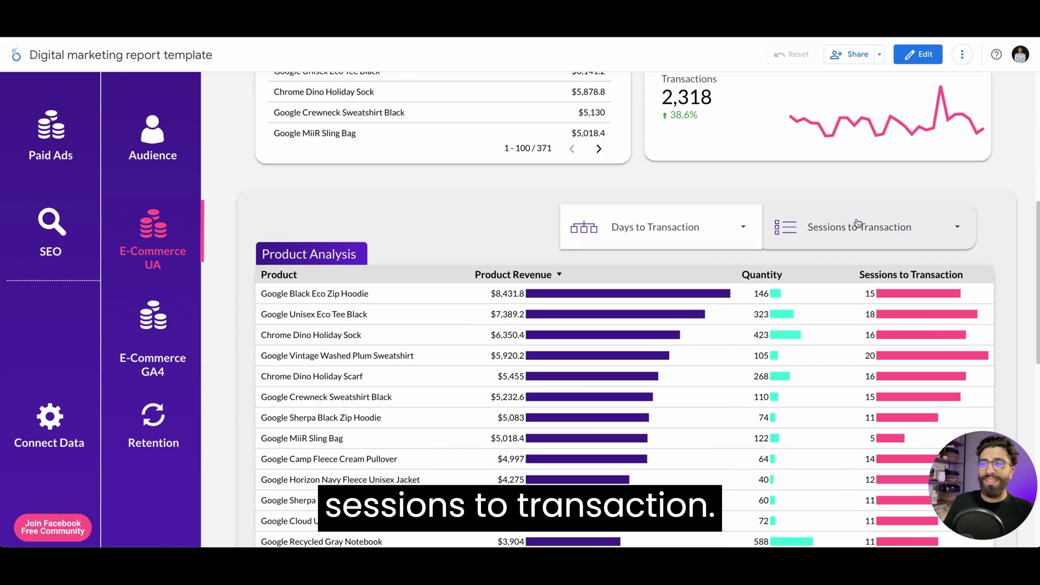
scroll(284, 290, down, 3)
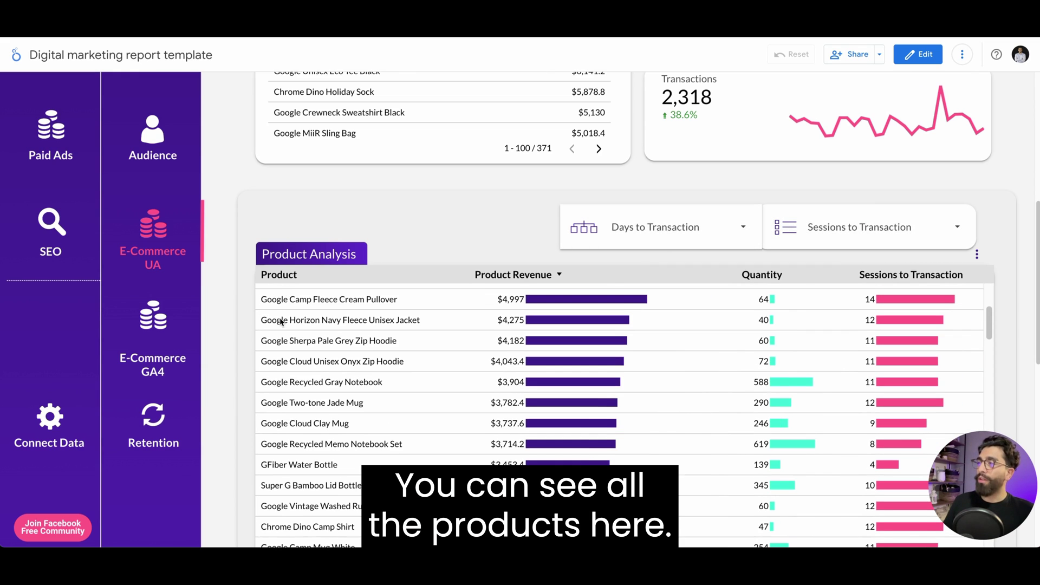
scroll(281, 321, down, 3)
scroll(281, 321, up, 6)
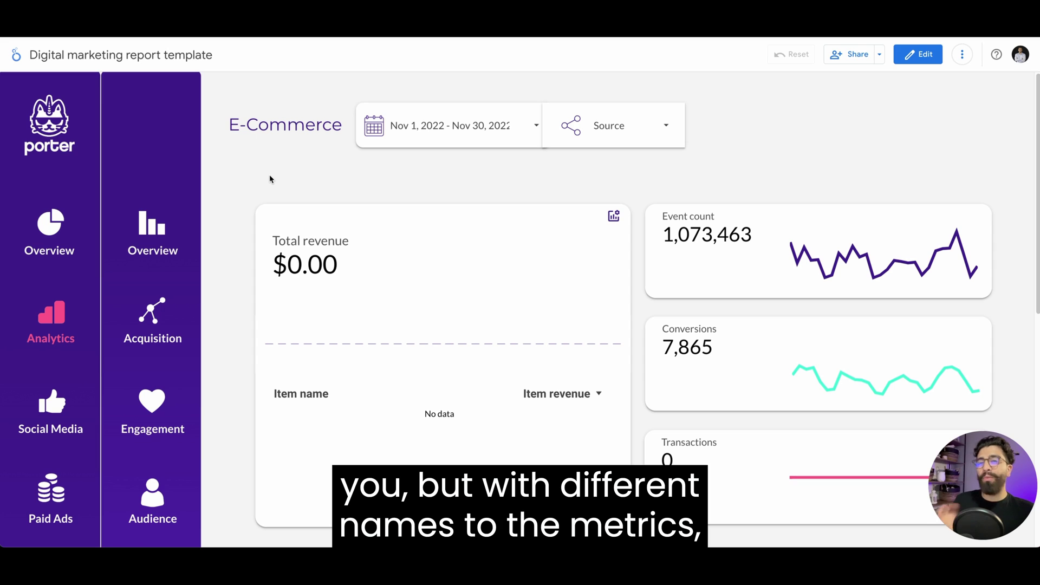
Review the Total revenue and Event count charts, then scroll to the empty Product Analysis table
scroll(269, 177, down, 1)
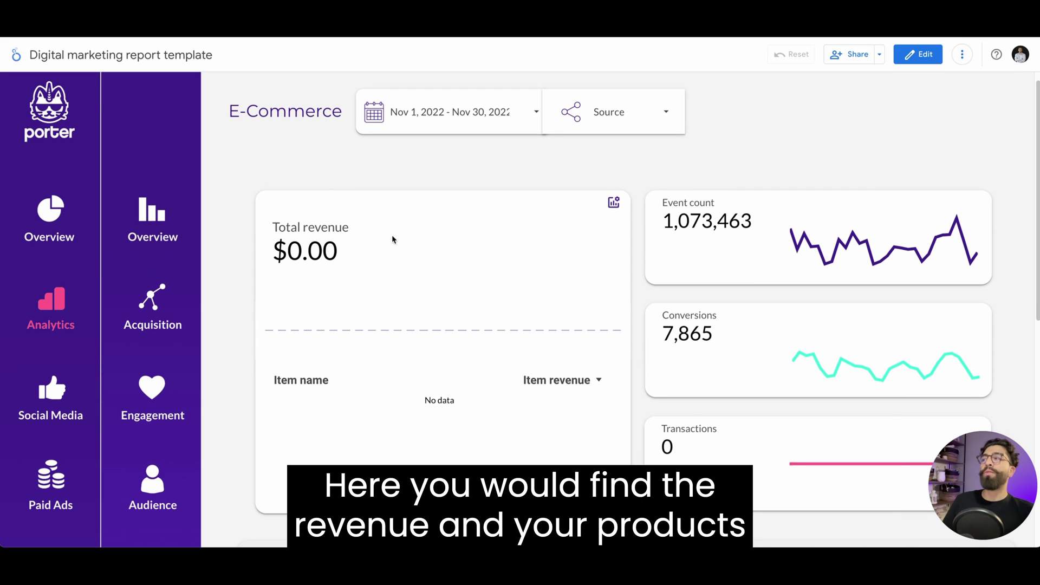
scroll(441, 413, up, 1)
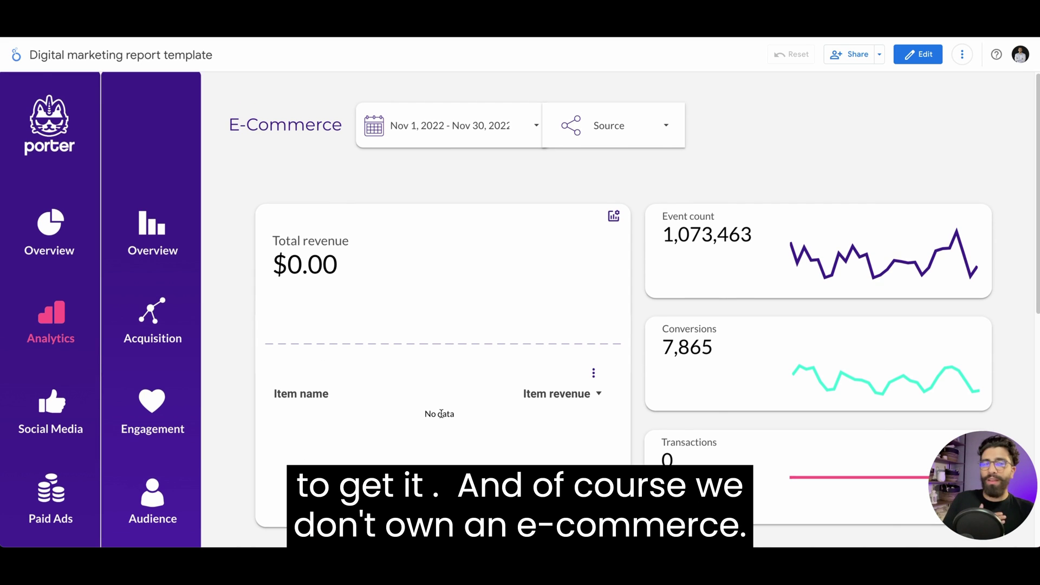
mouse_move(399, 356)
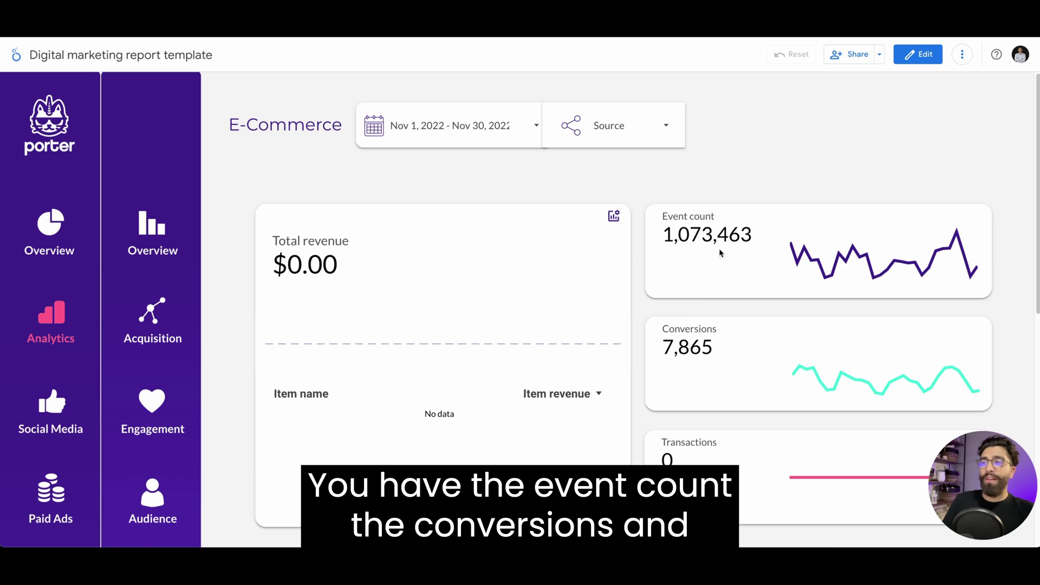
mouse_move(804, 245)
scroll(748, 453, down, 8)
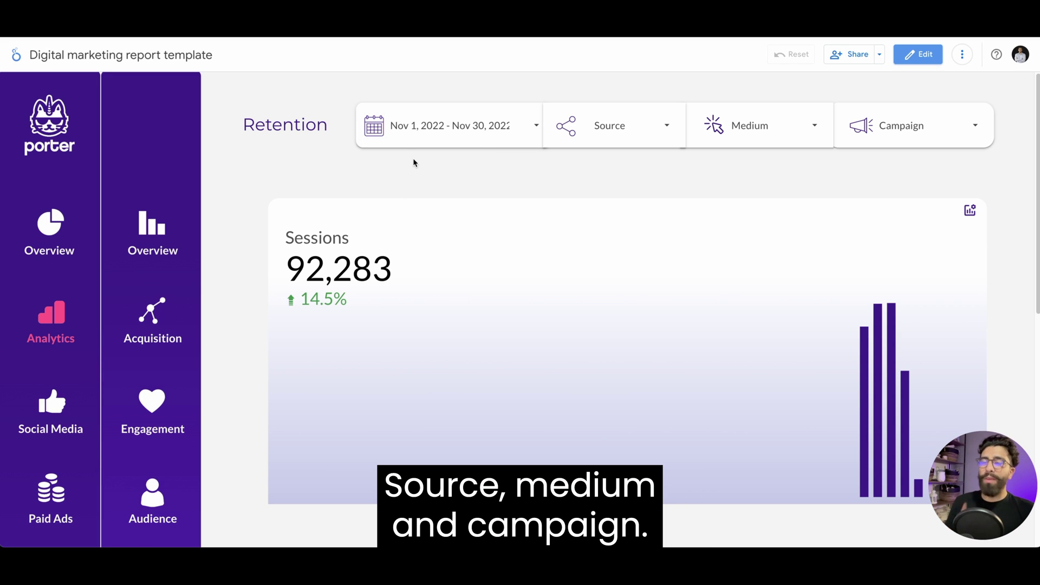
Scroll through the Retention report showing 92,283 sessions, then switch to the Social Media section
scroll(276, 179, down, 1)
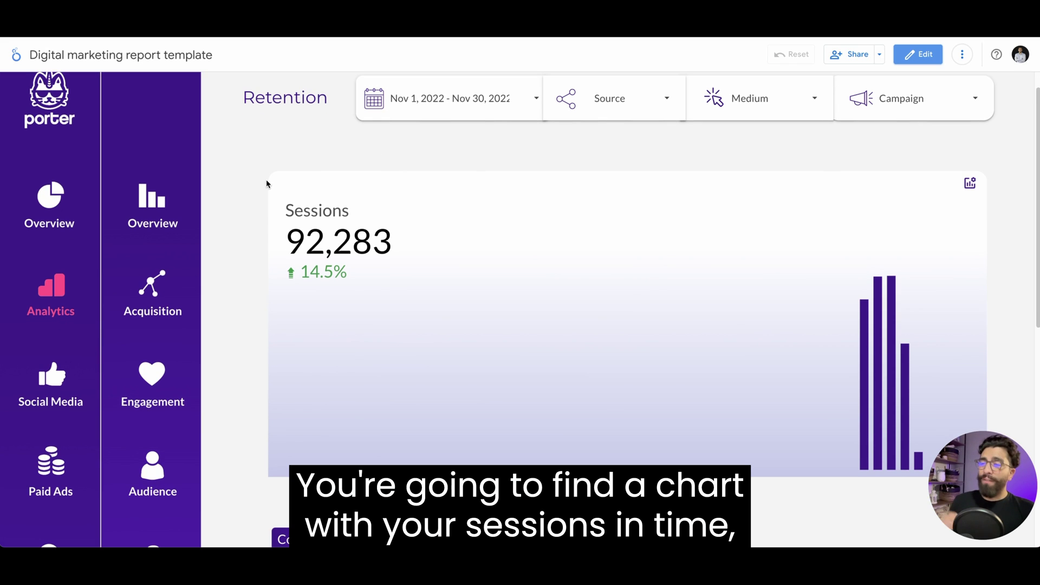
scroll(260, 195, down, 5)
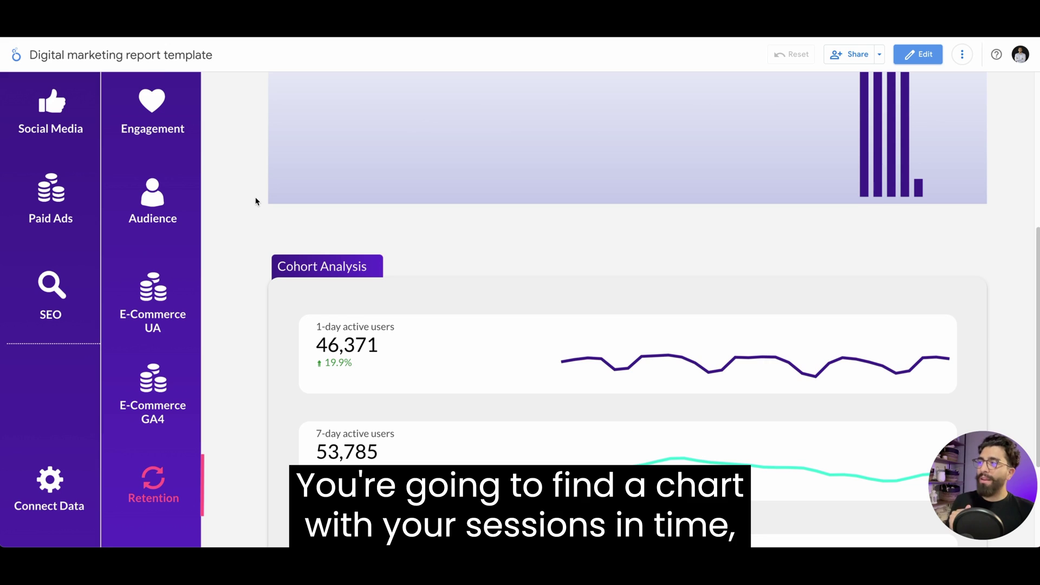
scroll(258, 200, down, 1)
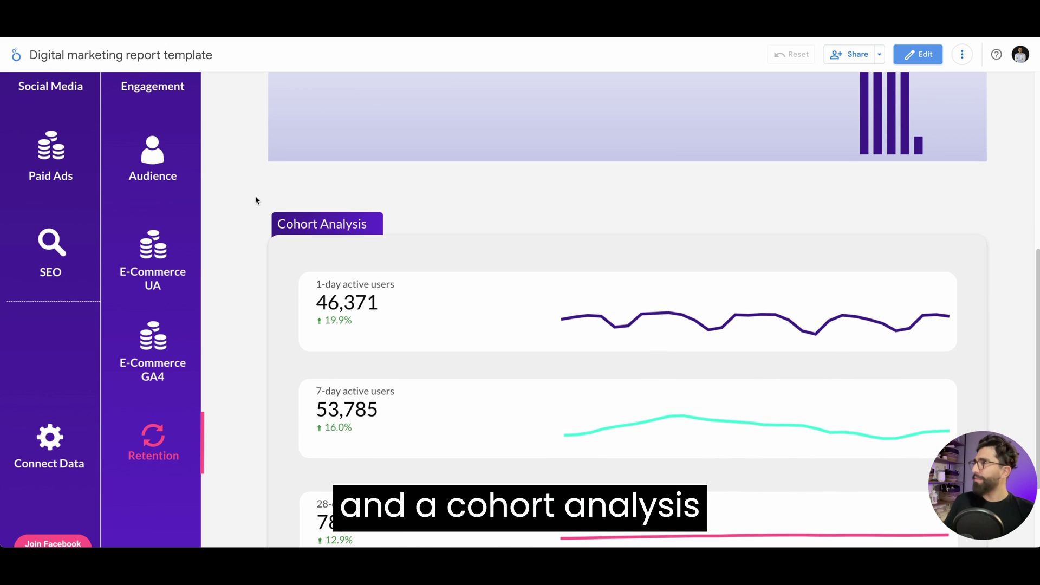
scroll(257, 200, up, 4)
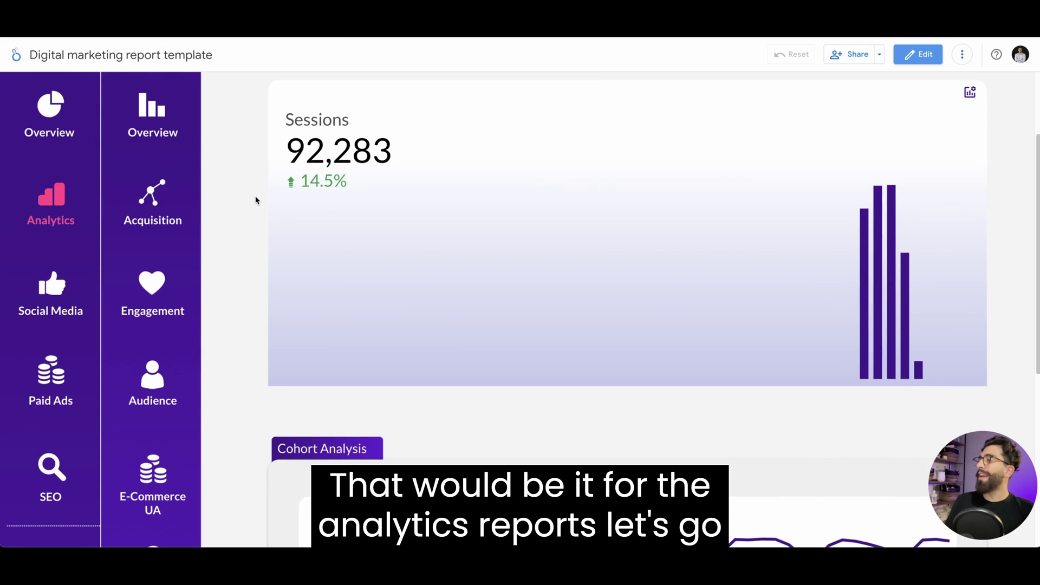
scroll(257, 201, up, 2)
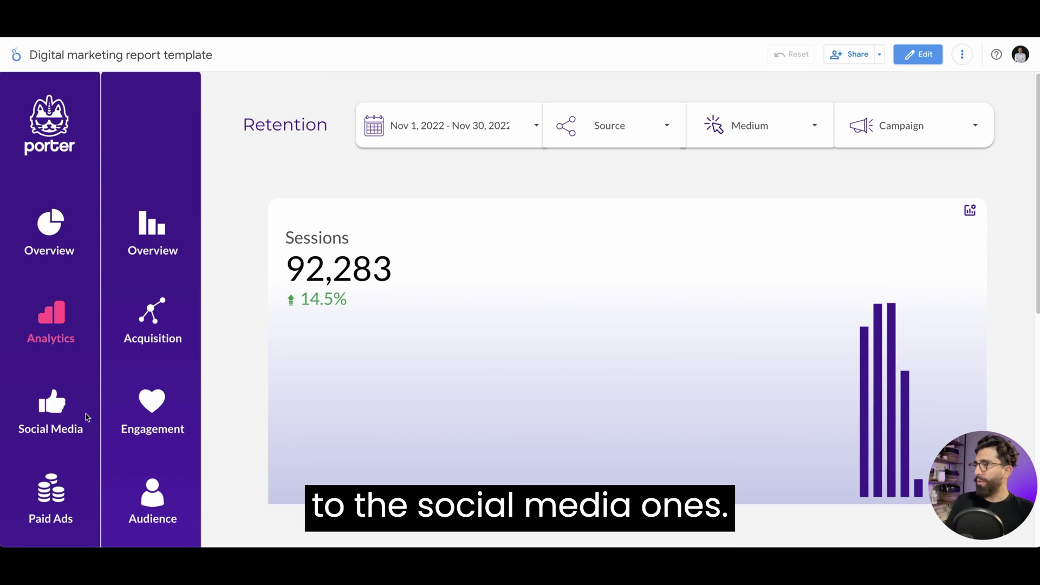
click(53, 406)
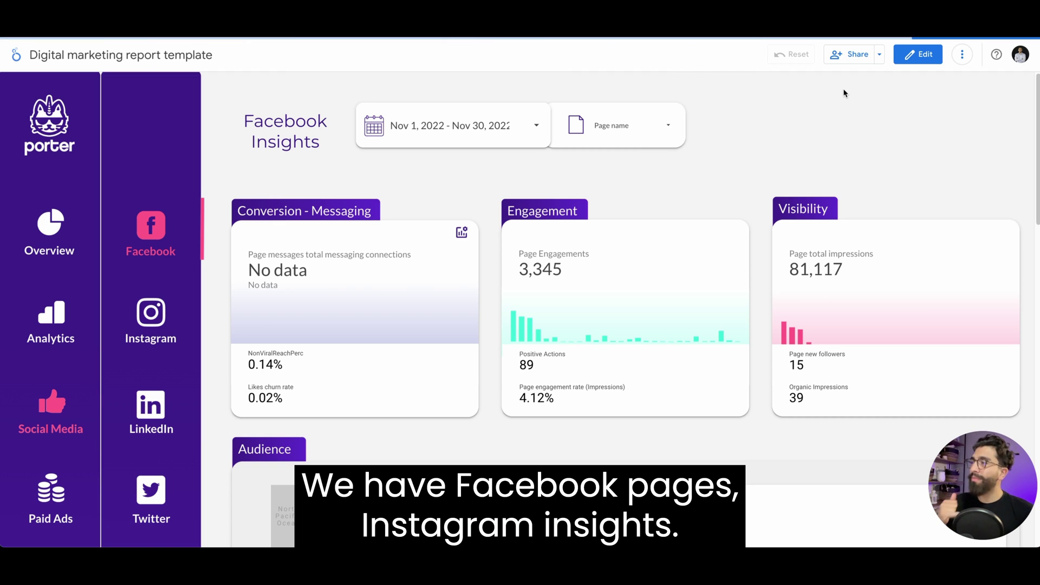
Scroll through the Facebook Insights page with 3,345 page engagements and 81,117 impressions
scroll(743, 144, down, 1)
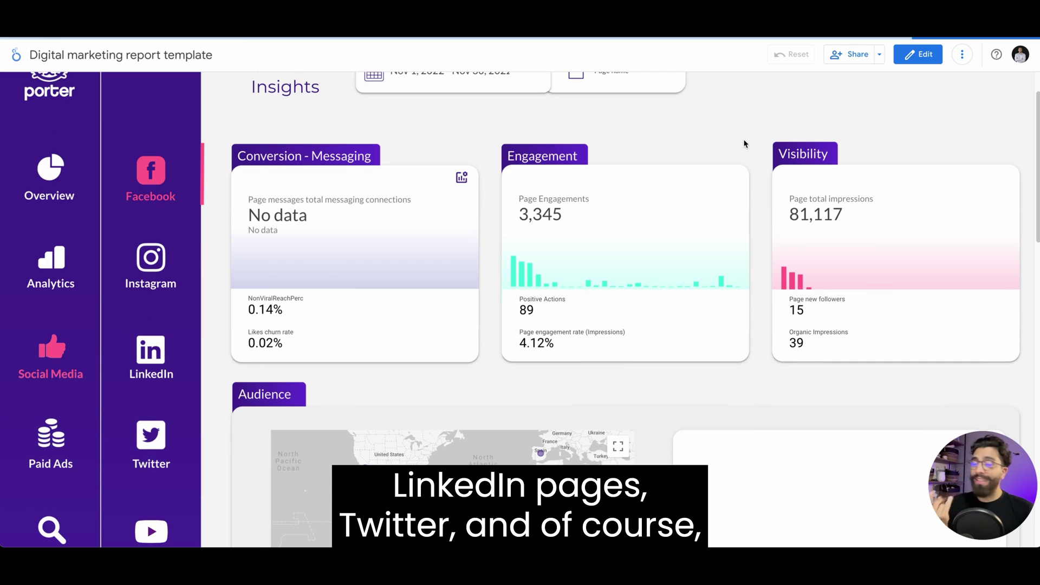
scroll(191, 302, down, 2)
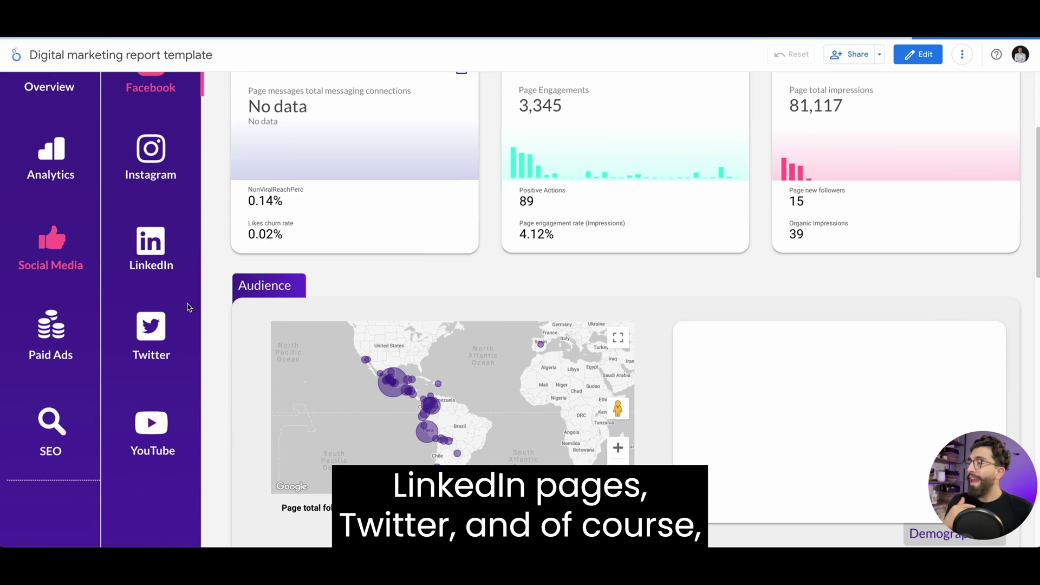
scroll(186, 303, up, 3)
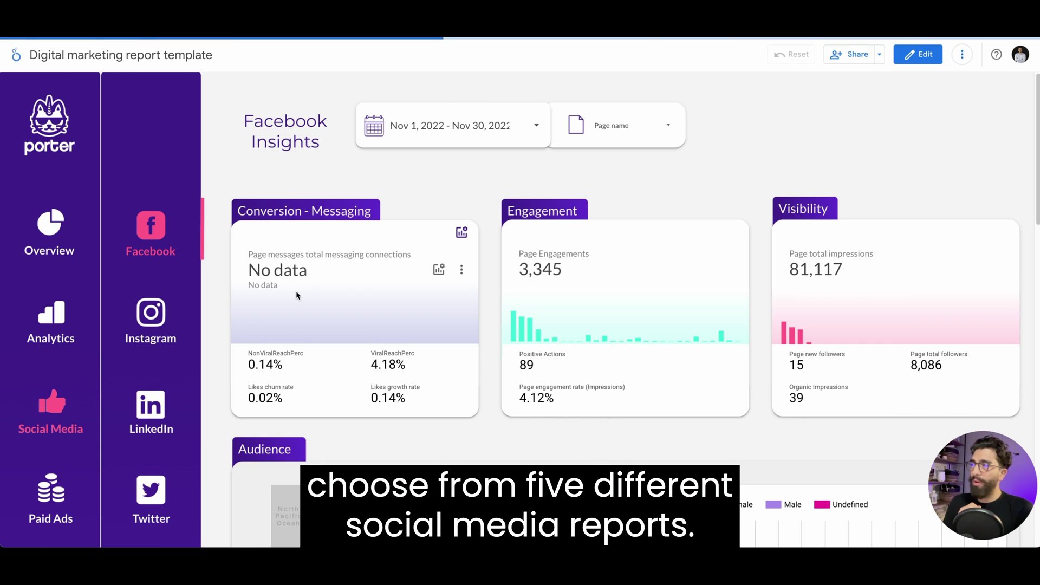
scroll(297, 295, down, 1)
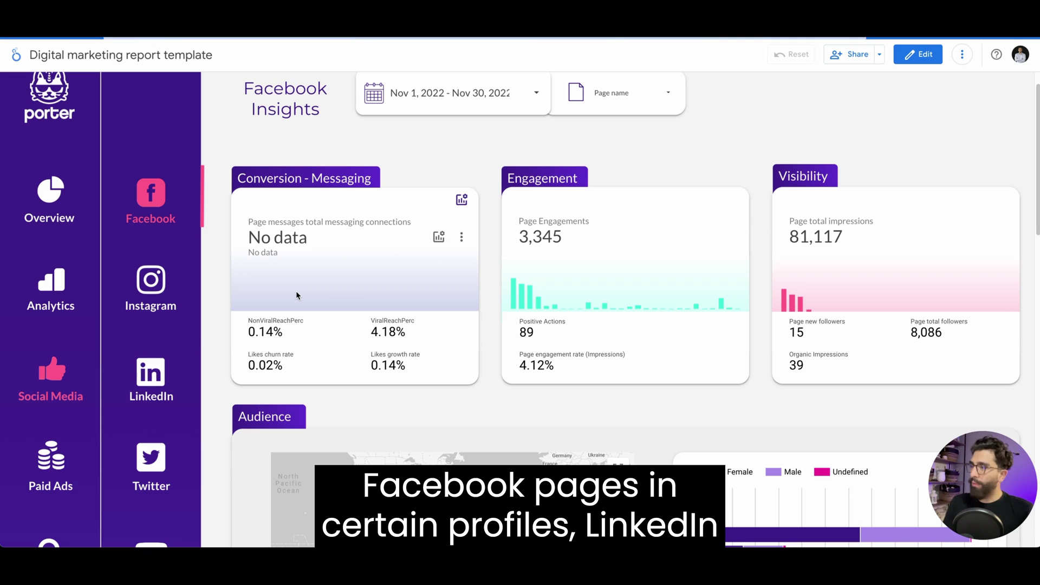
scroll(296, 295, down, 3)
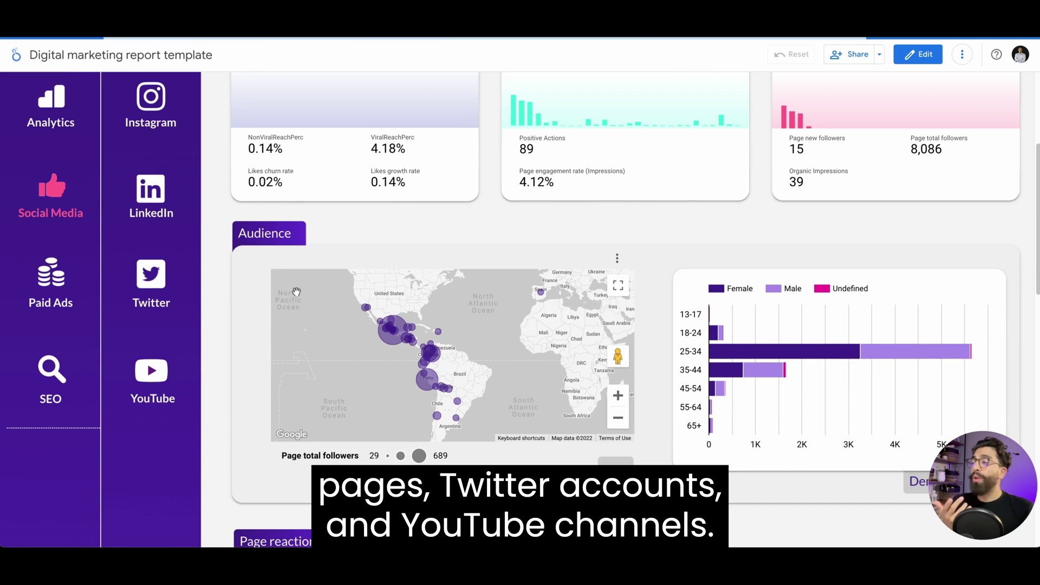
scroll(206, 245, up, 4)
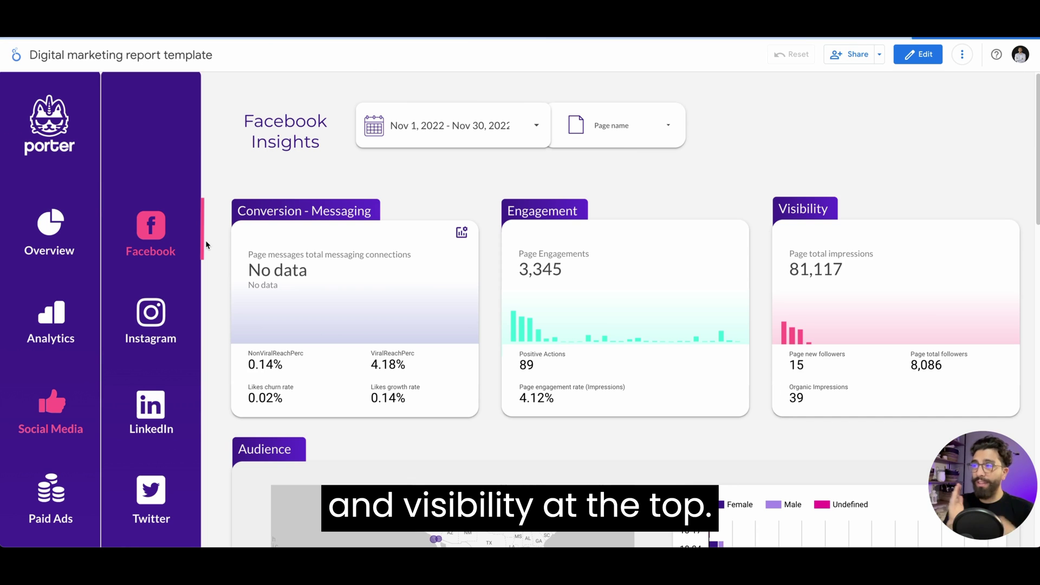
scroll(206, 245, down, 6)
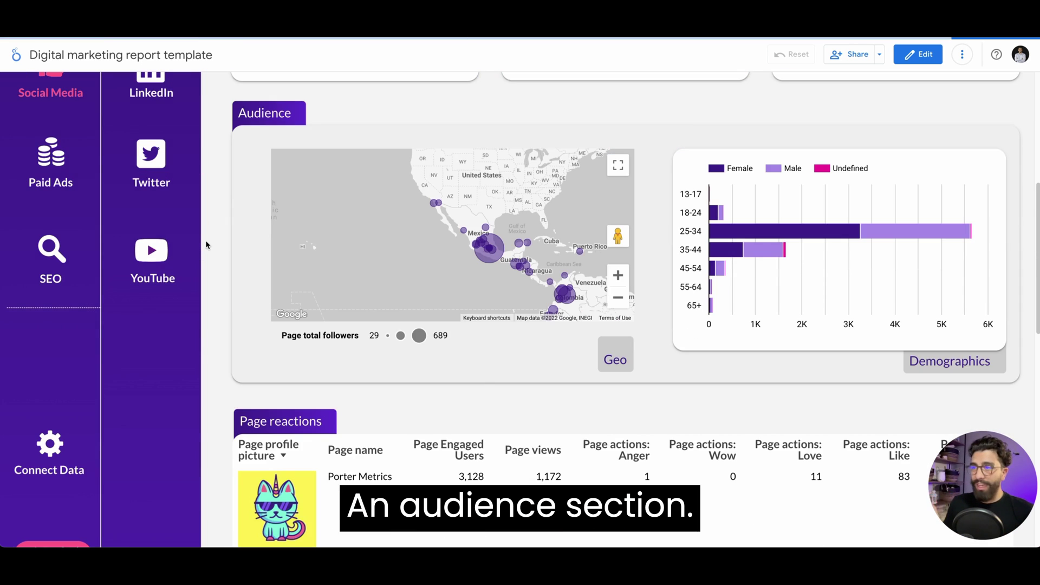
scroll(206, 245, down, 3)
scroll(206, 245, down, 1)
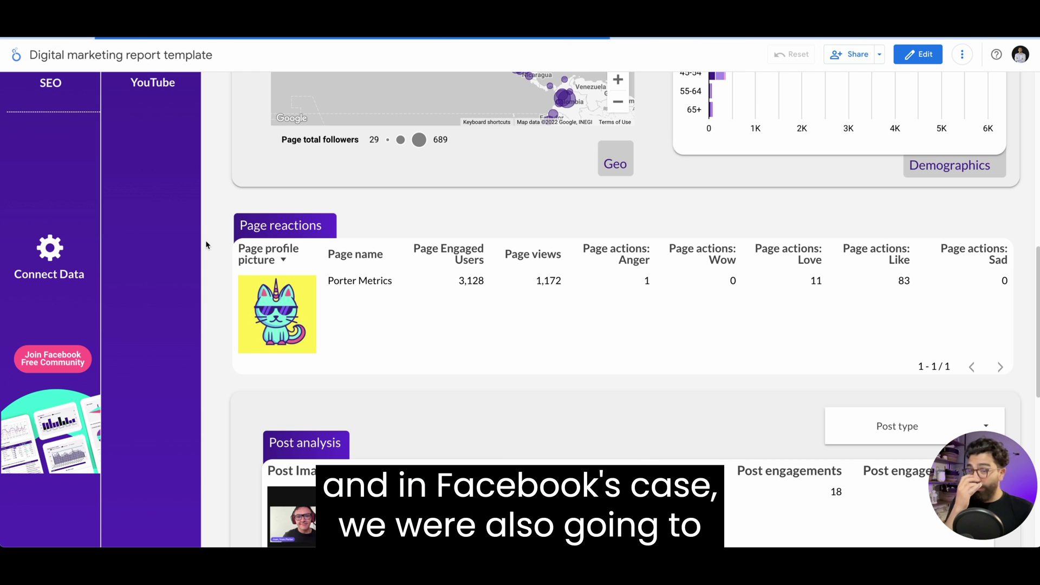
scroll(206, 245, down, 5)
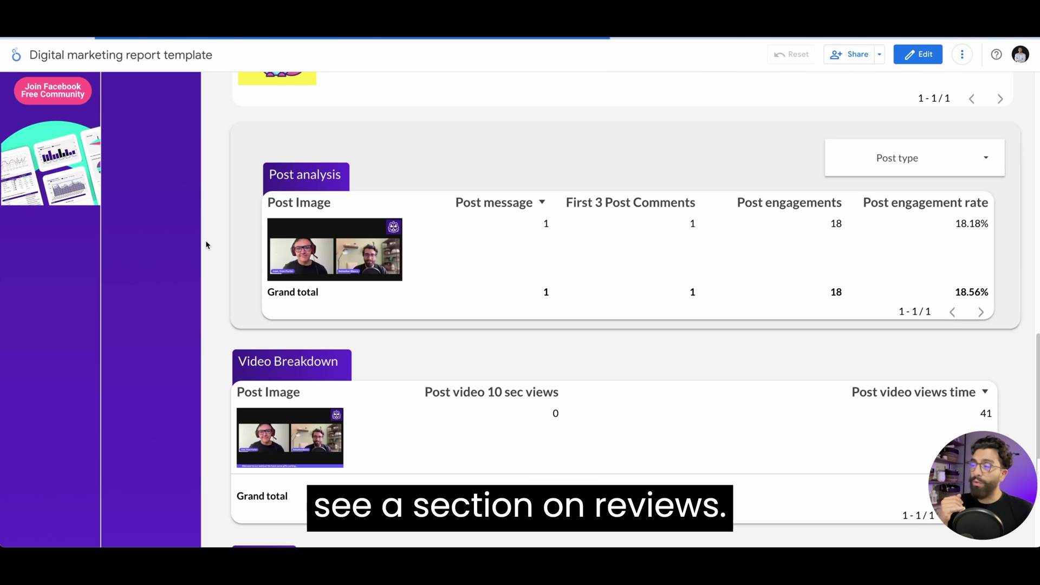
scroll(206, 245, down, 4)
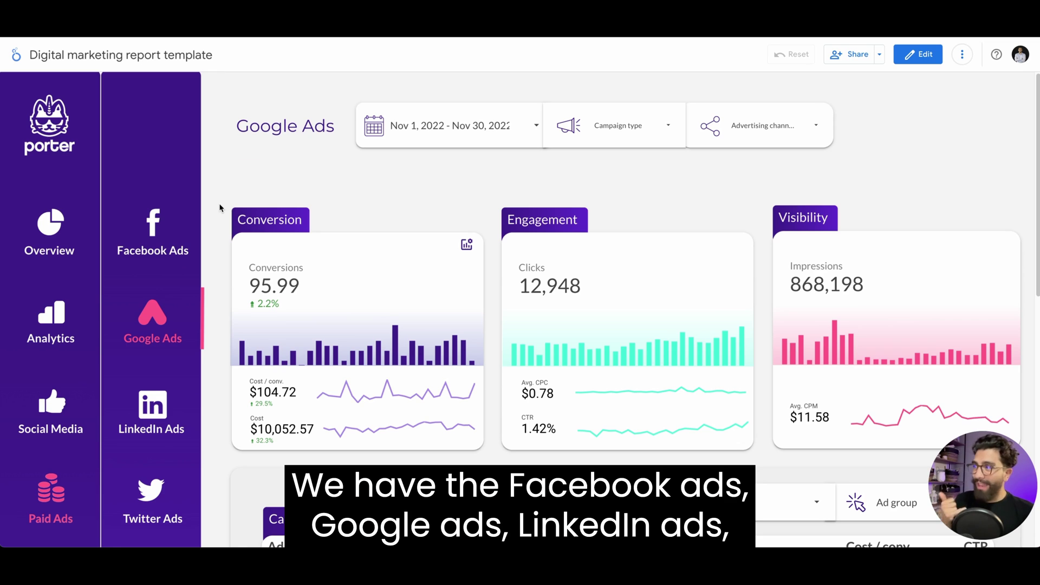
Scroll through the Google Ads page showing 95.99 conversions, 12,948 clicks and 868,198 impressions
scroll(220, 207, down, 3)
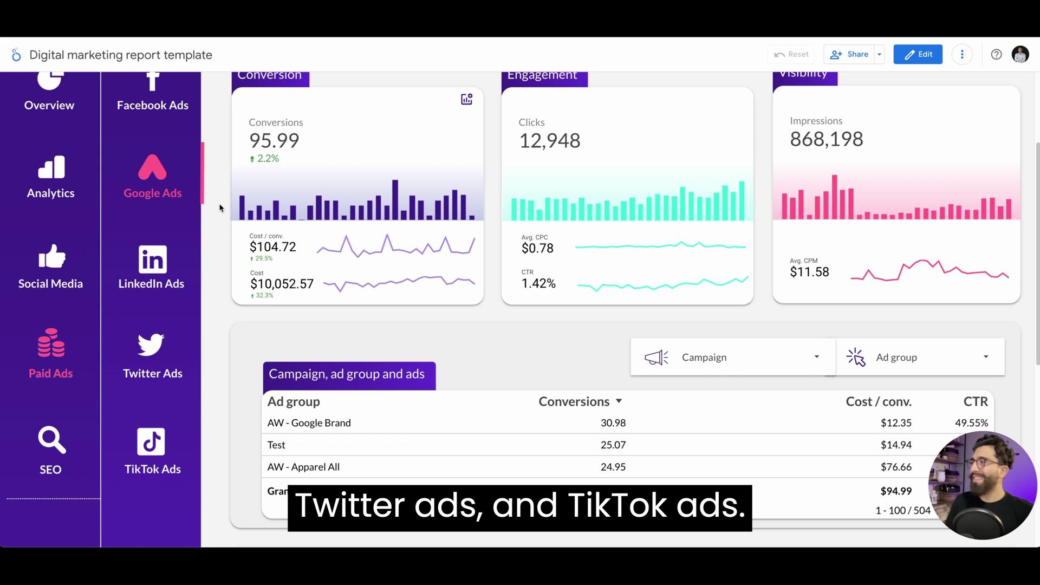
scroll(219, 208, up, 3)
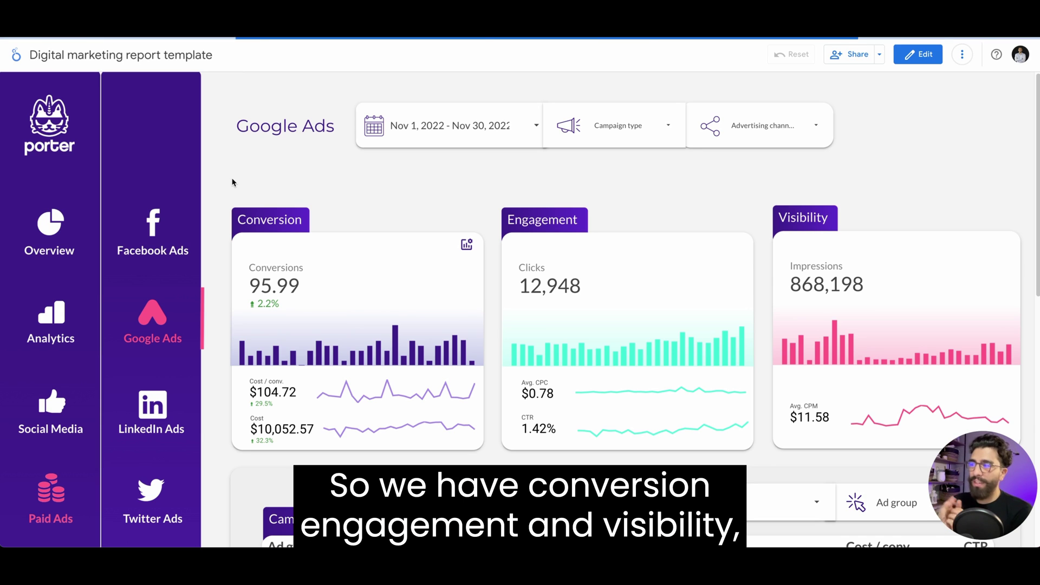
scroll(223, 207, down, 5)
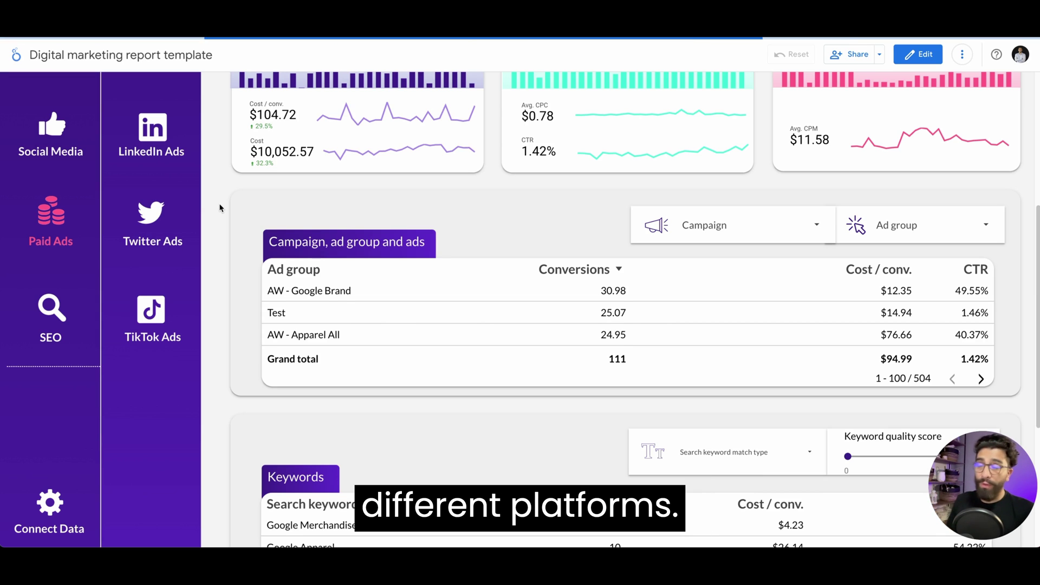
scroll(220, 207, down, 4)
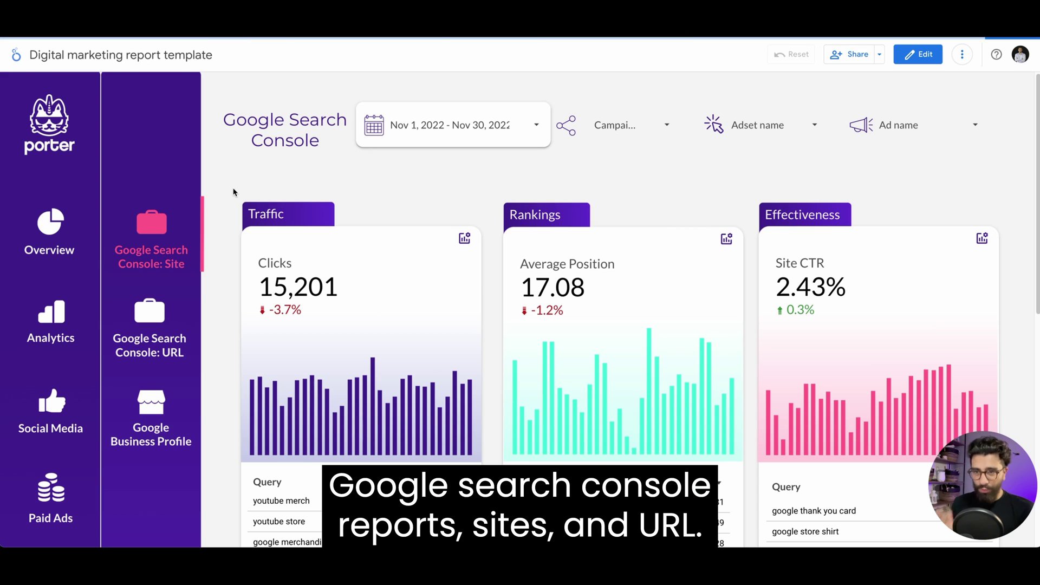
Scroll through the Search Console site page showing 15,201 clicks and 2.43% CTR
scroll(233, 192, down, 2)
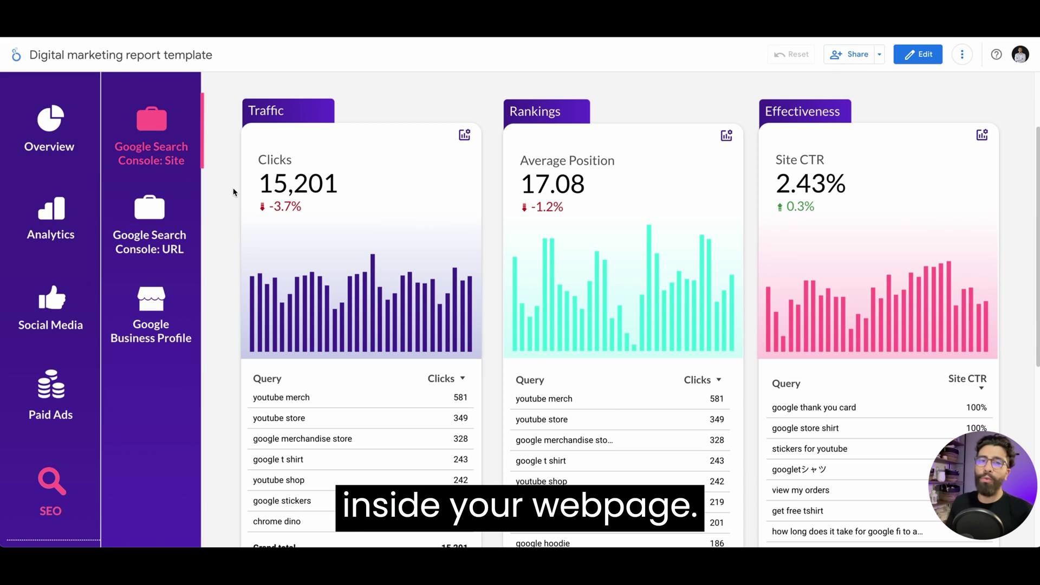
scroll(233, 192, up, 2)
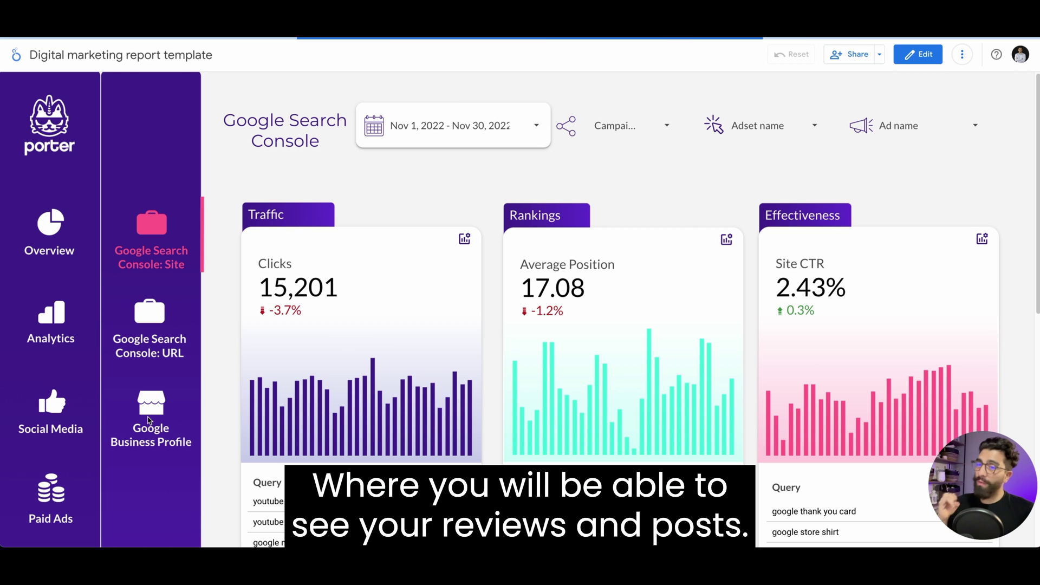
scroll(149, 417, down, 5)
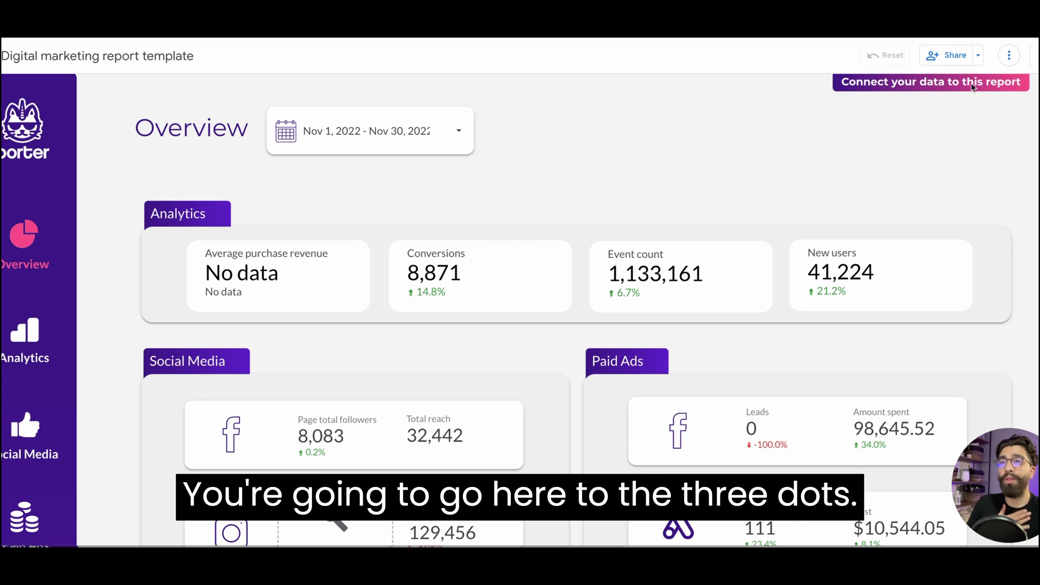
Choose Make a copy from the report's More options menu to see original and new data source pairings
click(1009, 56)
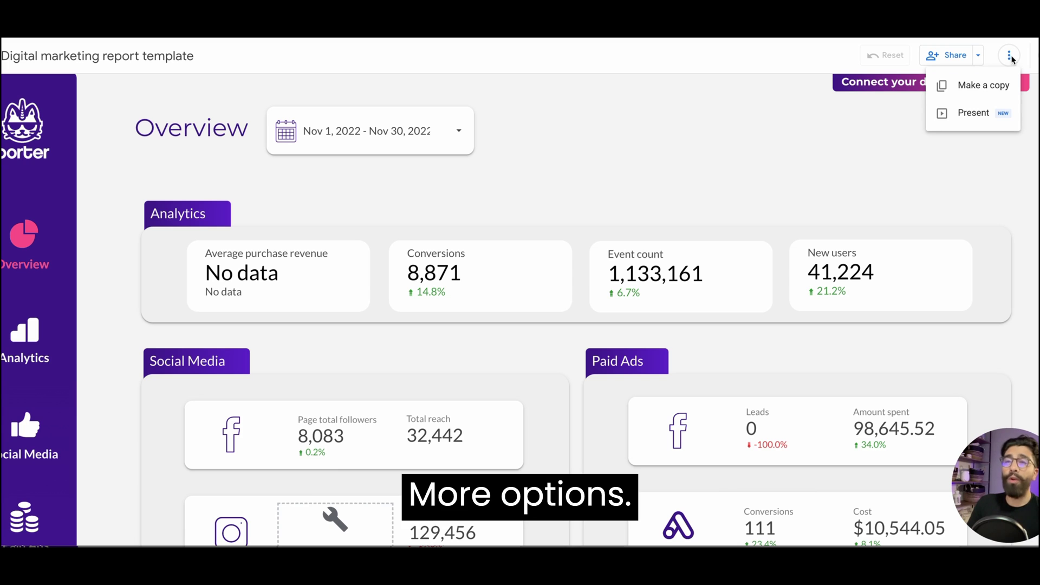
click(984, 89)
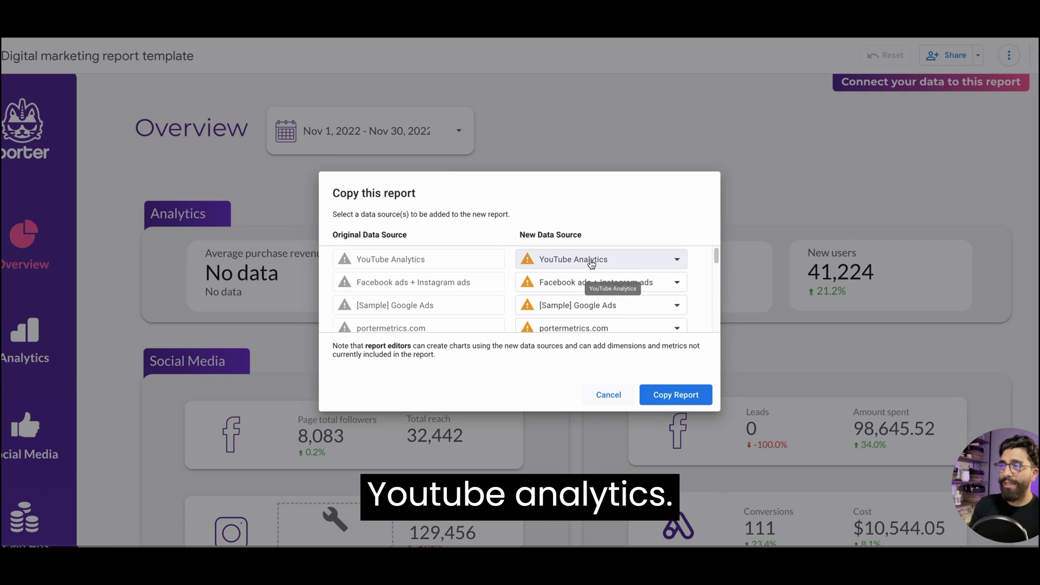
Choose Create data source from the YouTube Analytics New Data Source dropdown to reach the connector gallery
click(590, 261)
scroll(547, 319, down, 1)
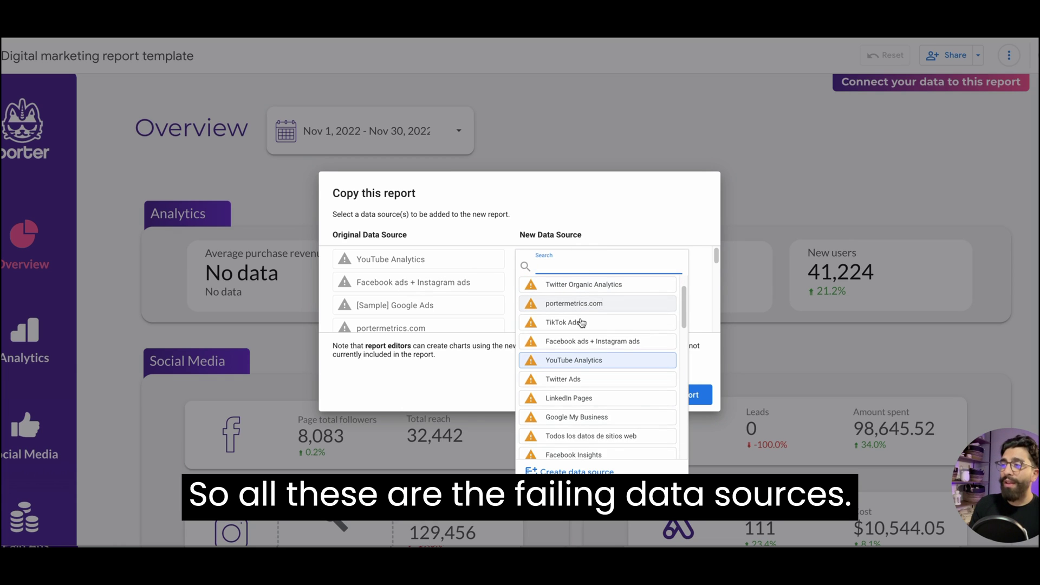
scroll(547, 312, up, 2)
scroll(542, 313, down, 3)
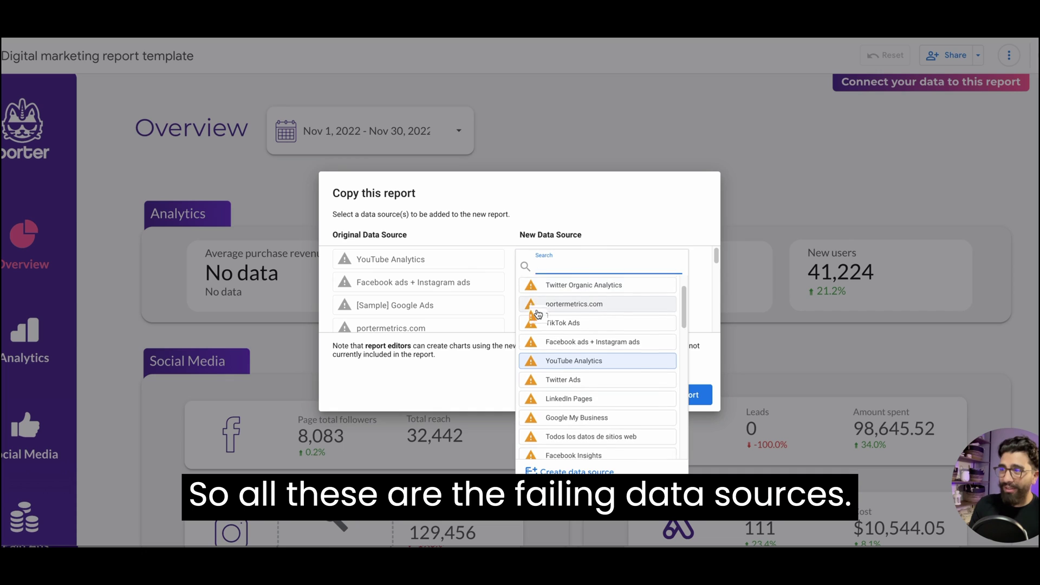
scroll(538, 314, down, 5)
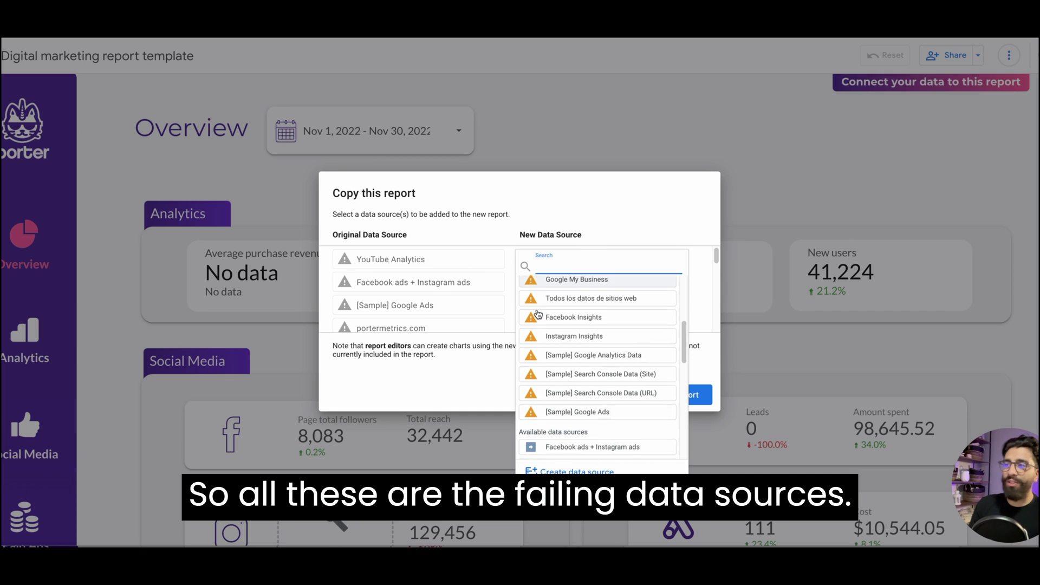
scroll(538, 314, down, 2)
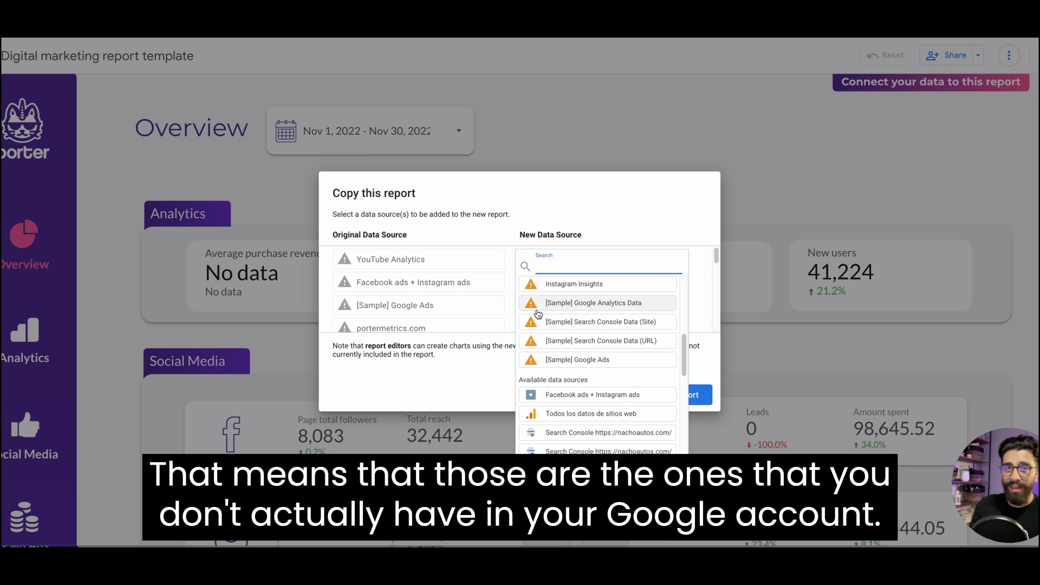
scroll(538, 314, up, 5)
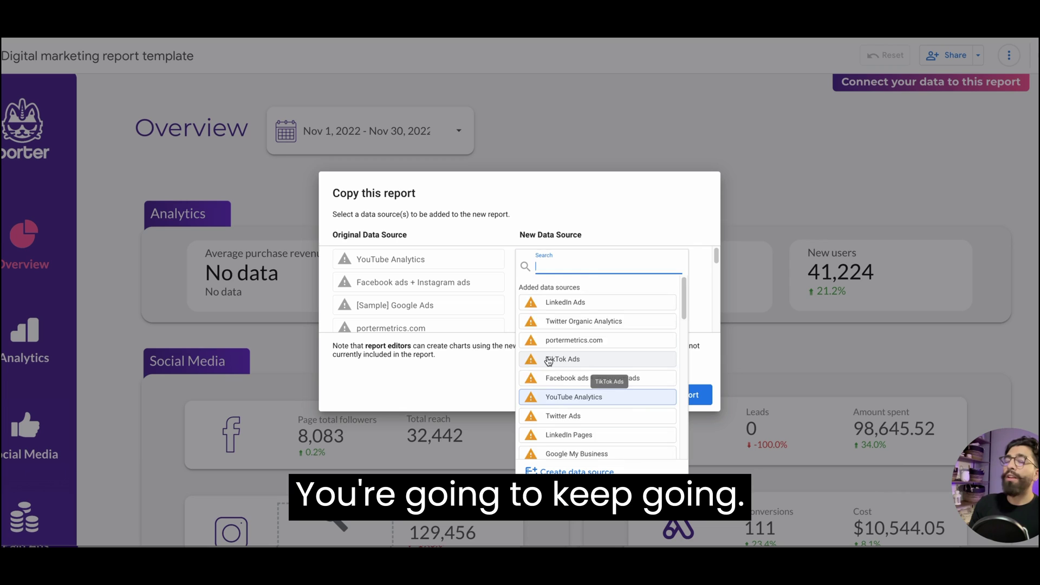
scroll(547, 357, down, 3)
scroll(549, 361, down, 5)
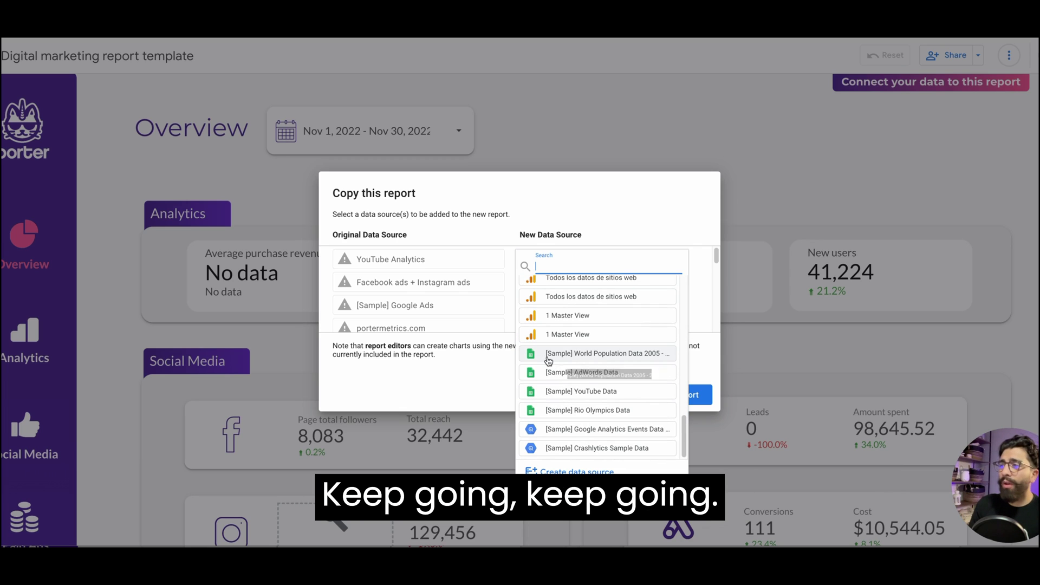
click(575, 472)
Search connectors for 'youtu' and authorize Google's YouTube Analytics connector
click(353, 95)
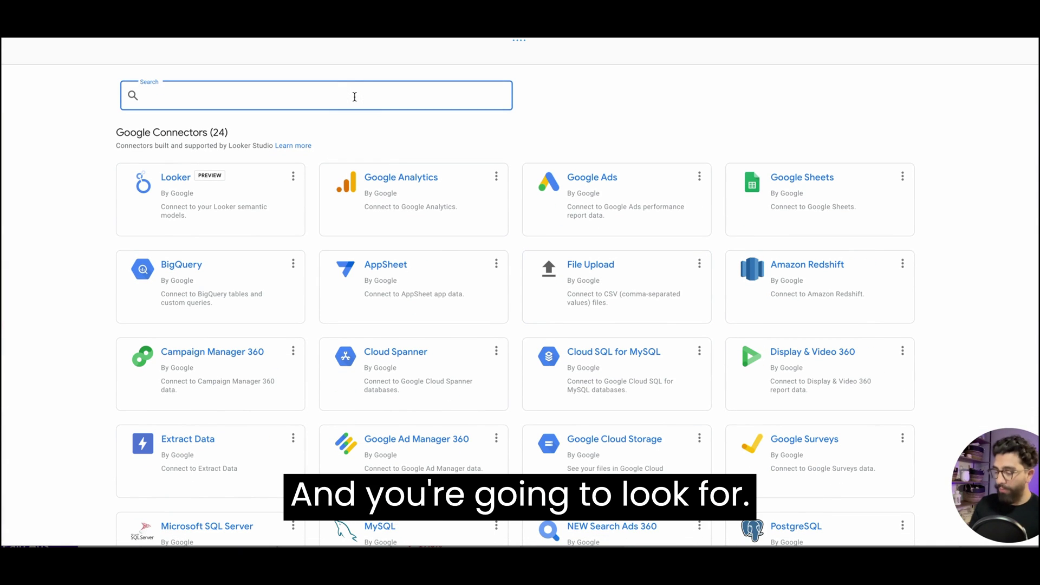
text(youtu)
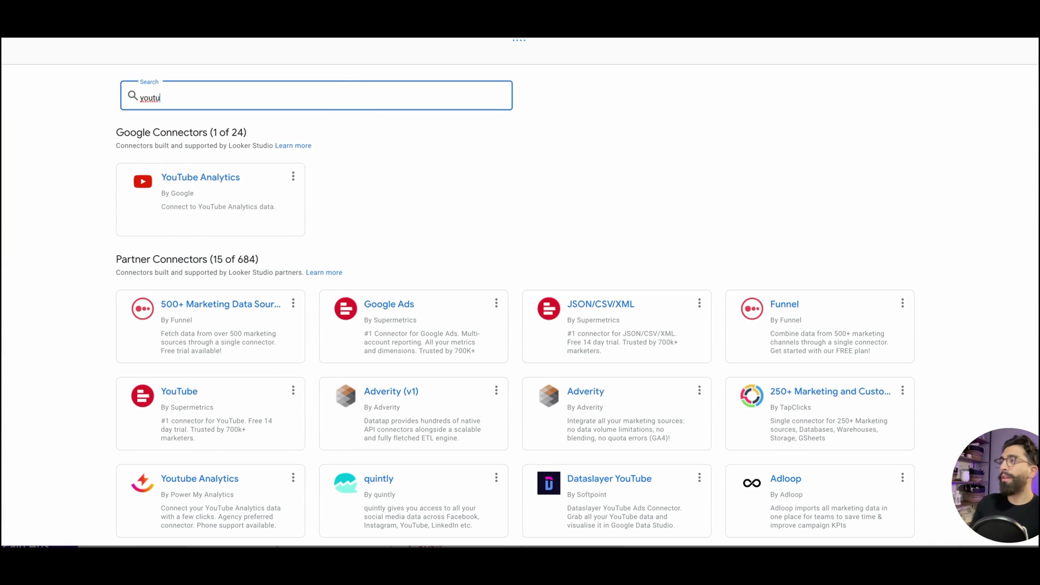
click(205, 199)
click(54, 253)
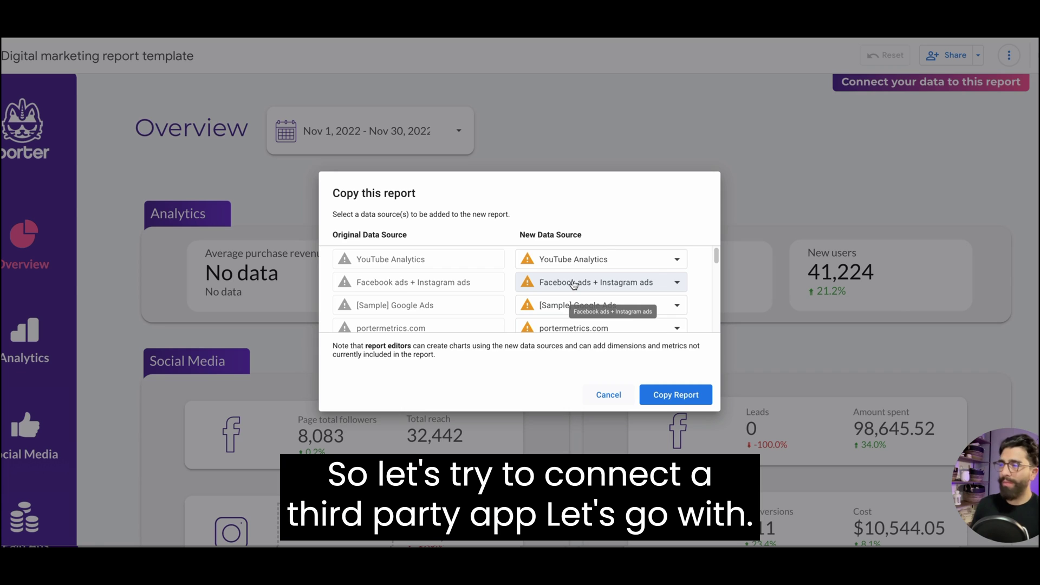
Create a new LinkedIn Pages data source, picking Porter Metrics' connector from a 'linkedin pages' search
scroll(574, 286, down, 3)
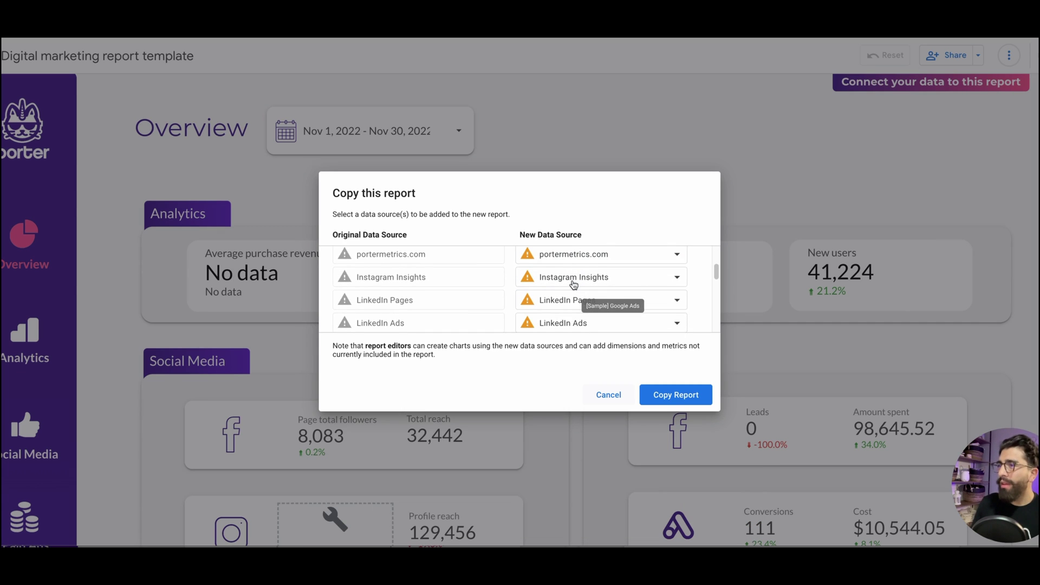
scroll(574, 286, down, 1)
click(571, 292)
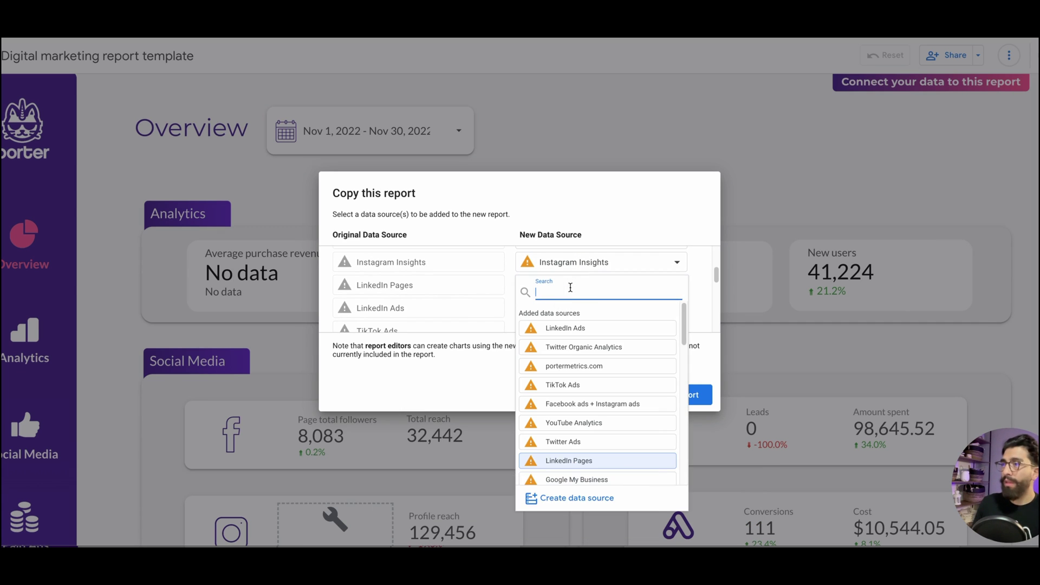
scroll(584, 359, down, 1)
scroll(584, 358, up, 1)
scroll(585, 362, down, 10)
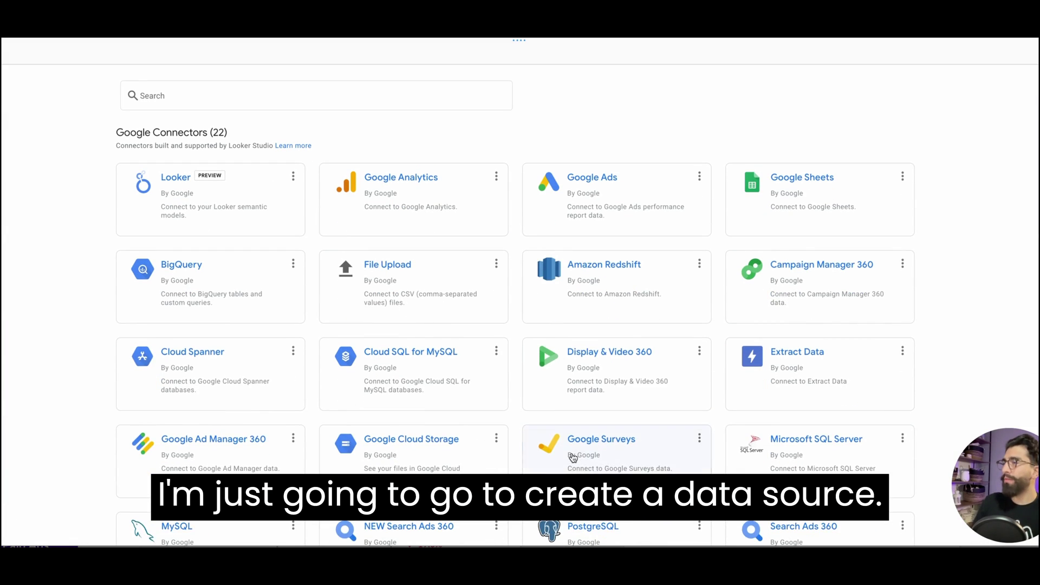
click(316, 96)
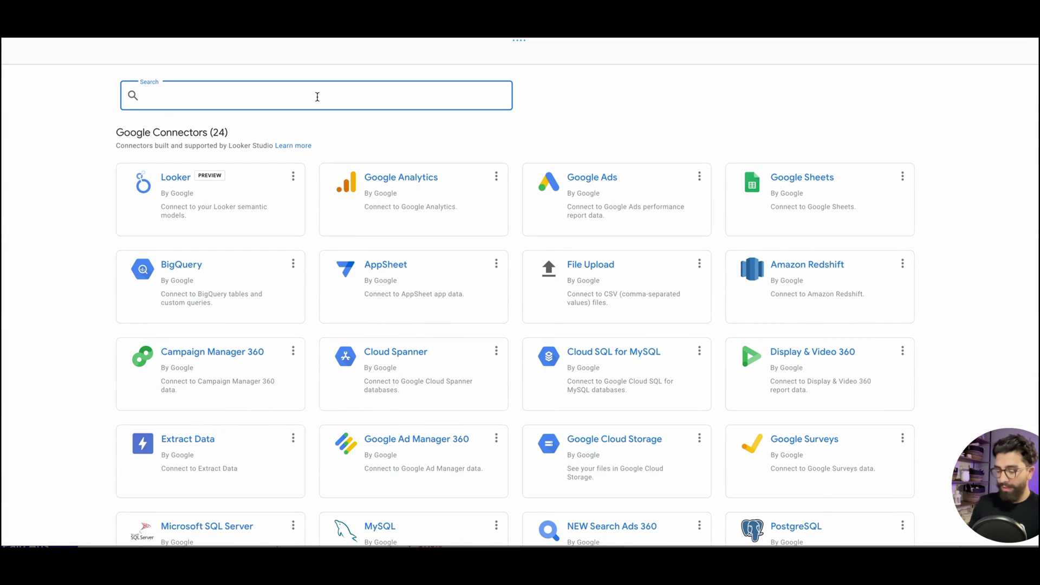
text(linkedin pages)
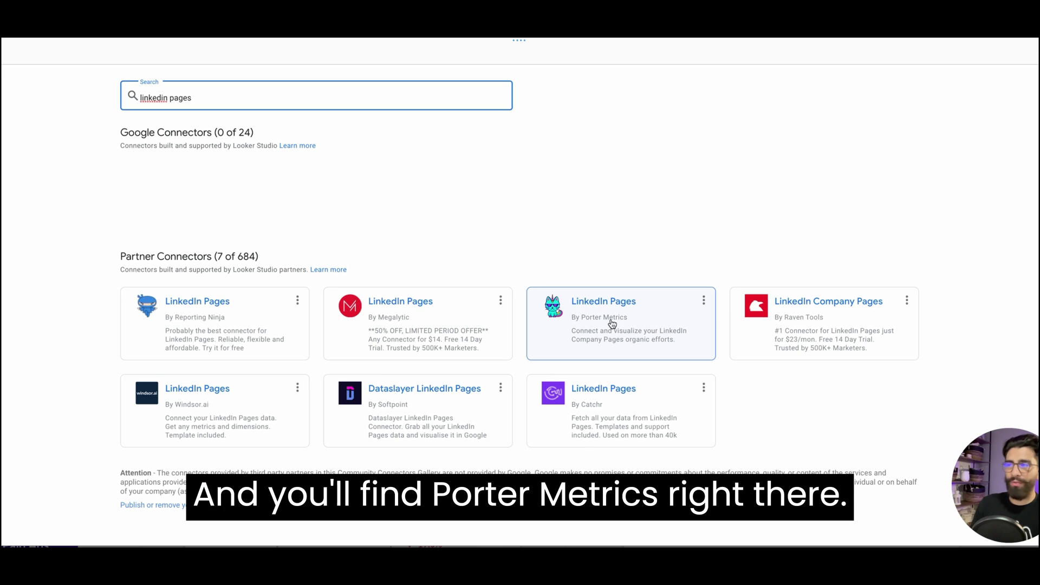
click(611, 322)
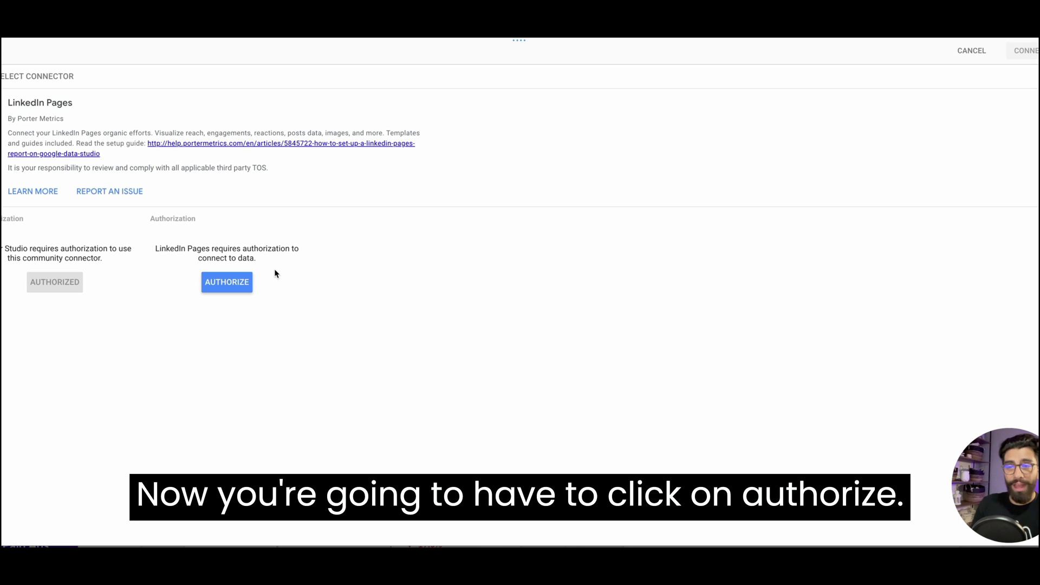
Authorize Porter's LinkedIn Pages connector by signing in with the saved e-mail and allowing access
click(247, 281)
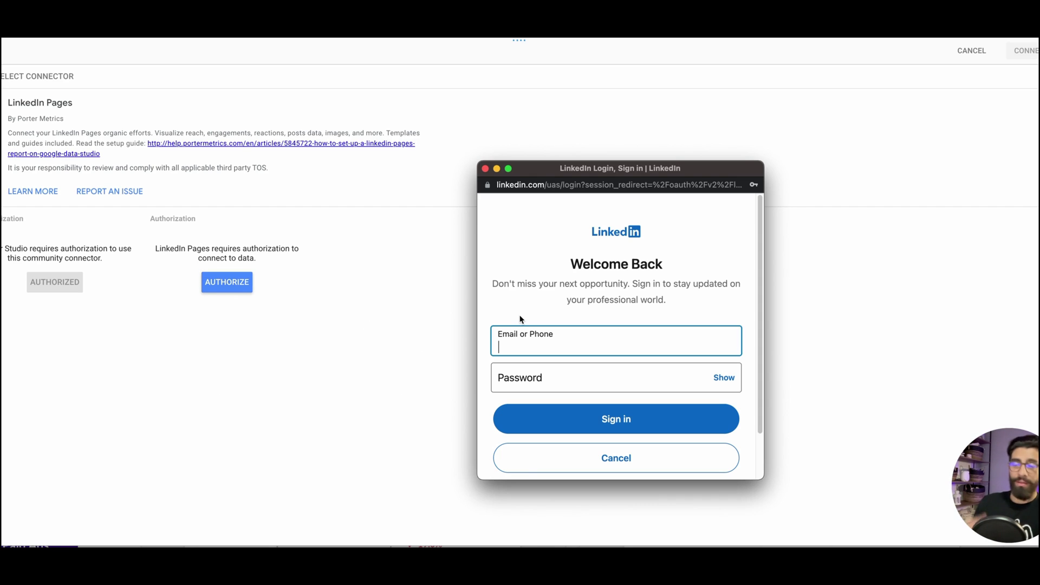
scroll(520, 318, down, 1)
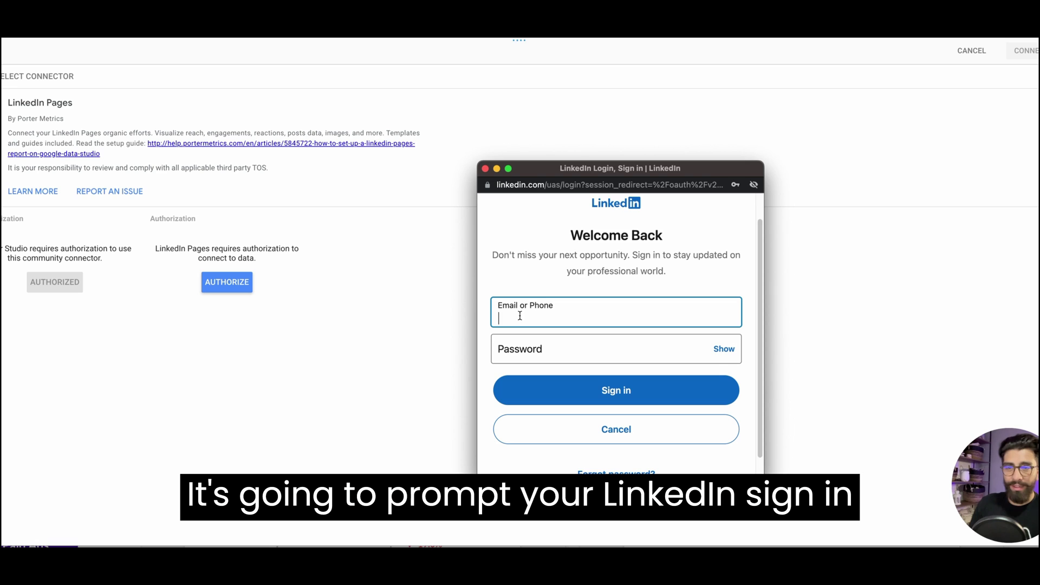
click(520, 317)
click(611, 338)
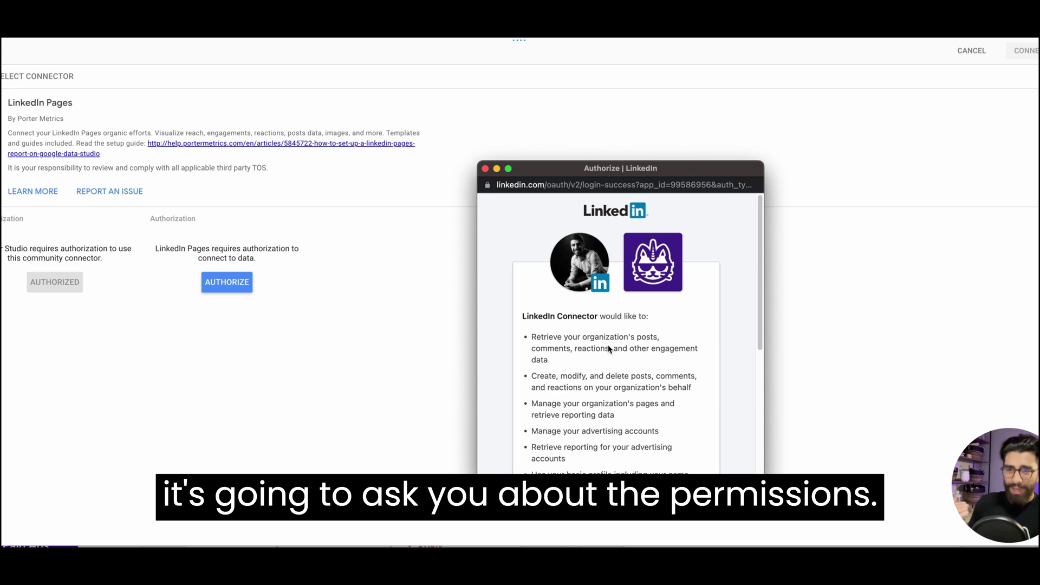
scroll(609, 348, down, 5)
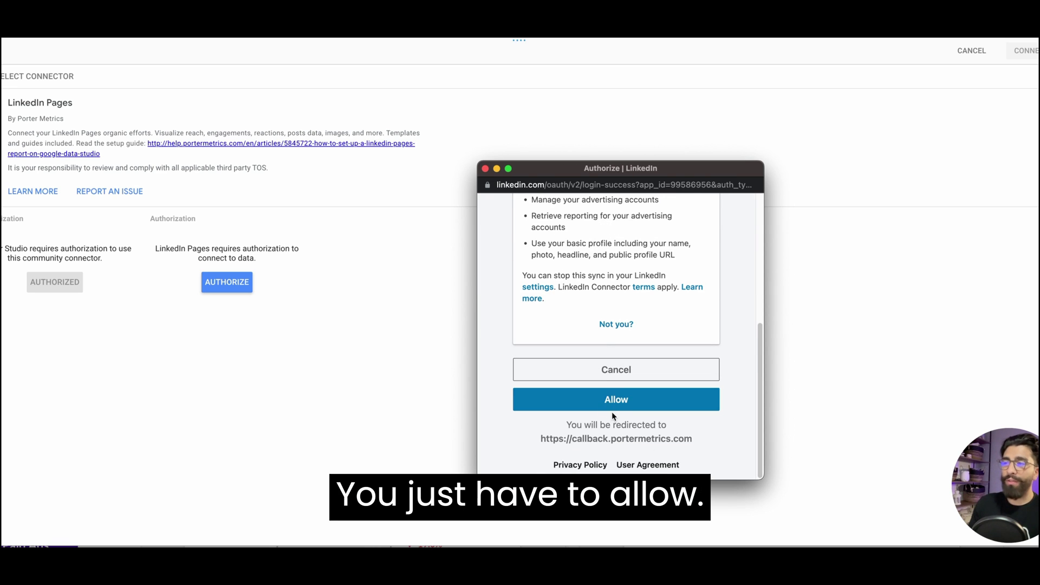
click(618, 398)
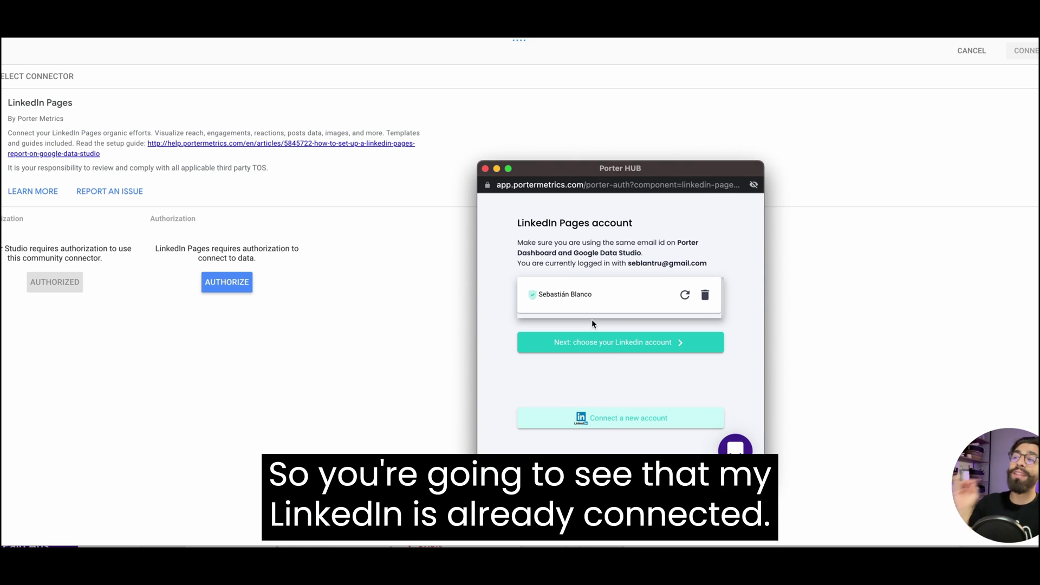
click(616, 352)
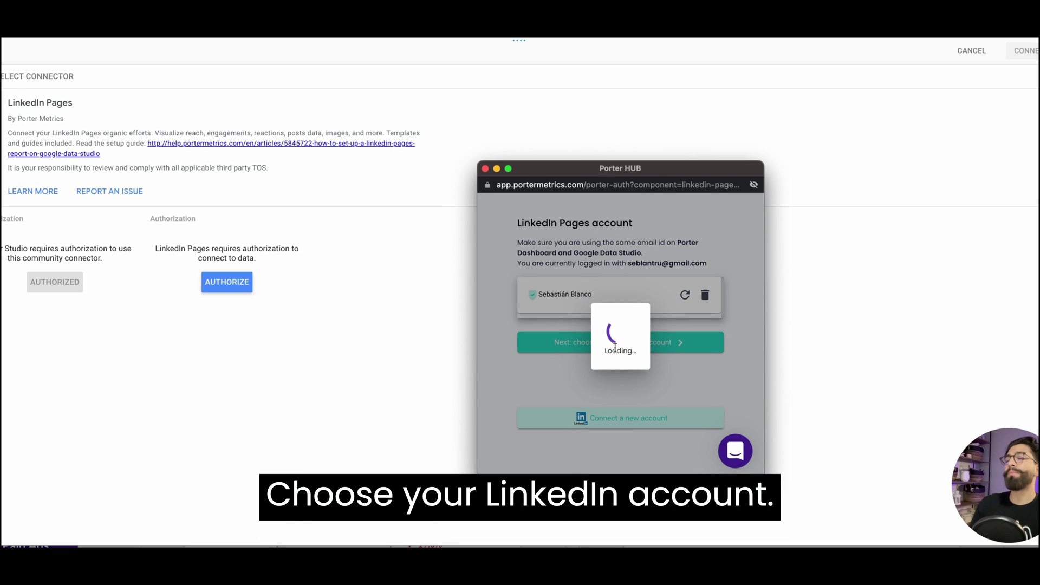
click(485, 168)
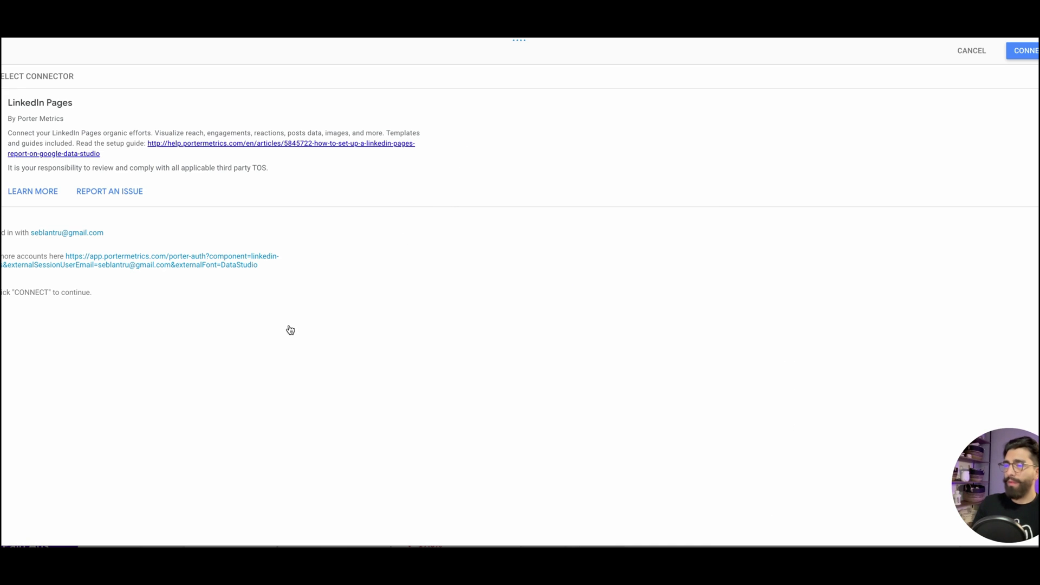
Connect the LinkedIn Pages source, copy the report, and go to the copy's Connect Data page
click(1020, 54)
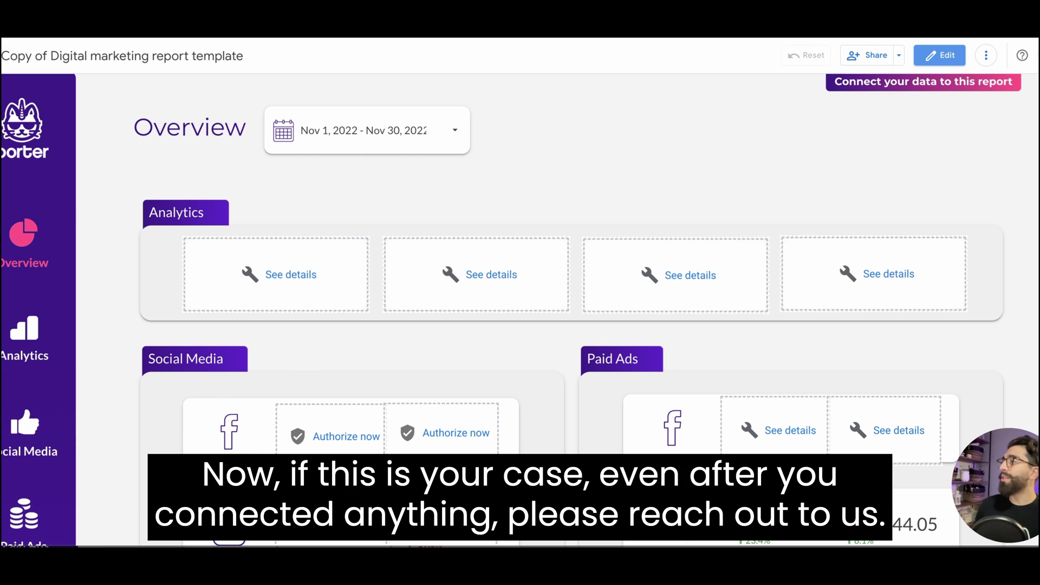
scroll(36, 203, down, 10)
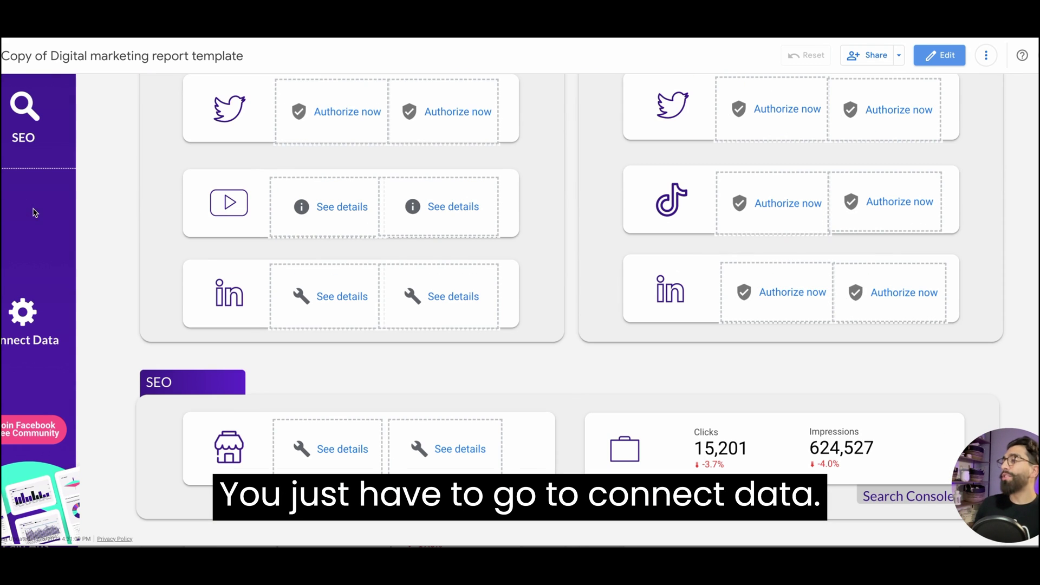
click(22, 328)
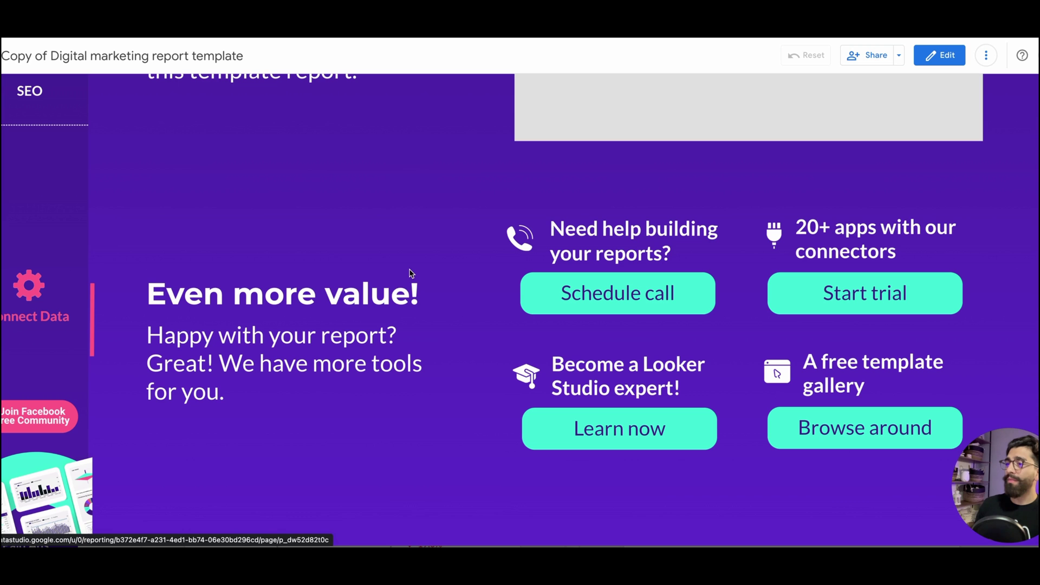
Open Porter's Calendly page for booking a 30-minute 'Let's build some reports!' support call
click(609, 282)
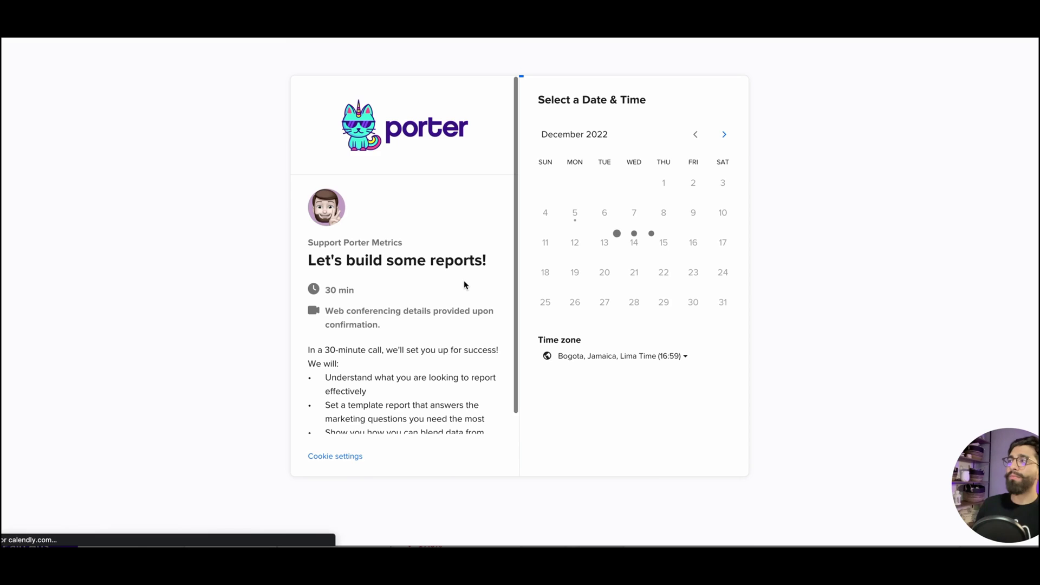